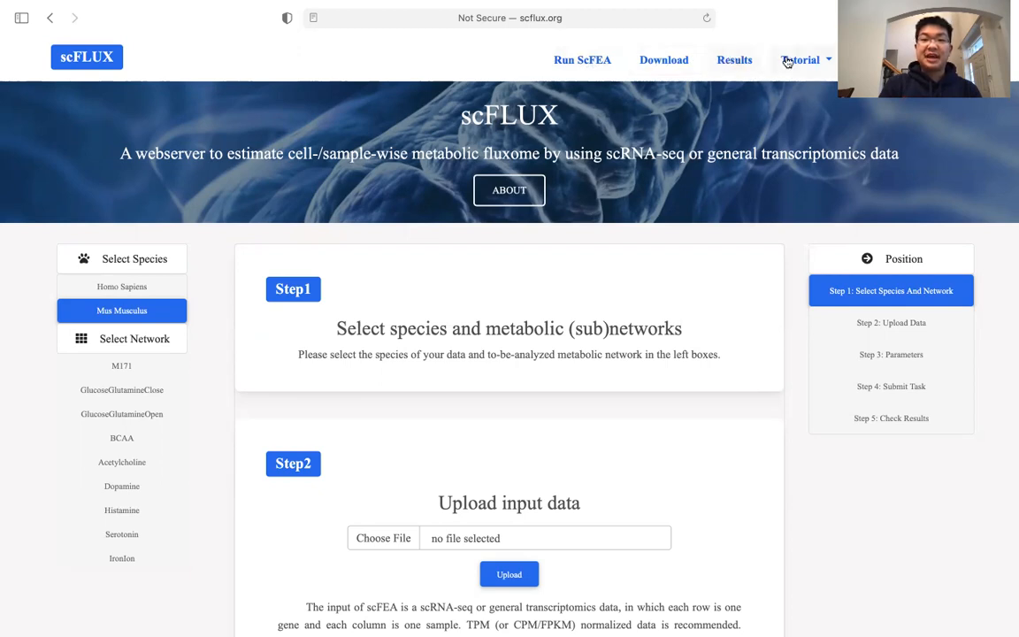
- Start a scFEA run, select Mus Musculus as the species and M171 as the network, and view the M171 map
{"action": "left_click", "coordinate": [580, 62]}
{"action": "scroll", "coordinate": [345, 226], "scroll_direction": "down", "scroll_amount": 1}
{"action": "scroll", "coordinate": [345, 225], "scroll_direction": "down", "scroll_amount": 2}
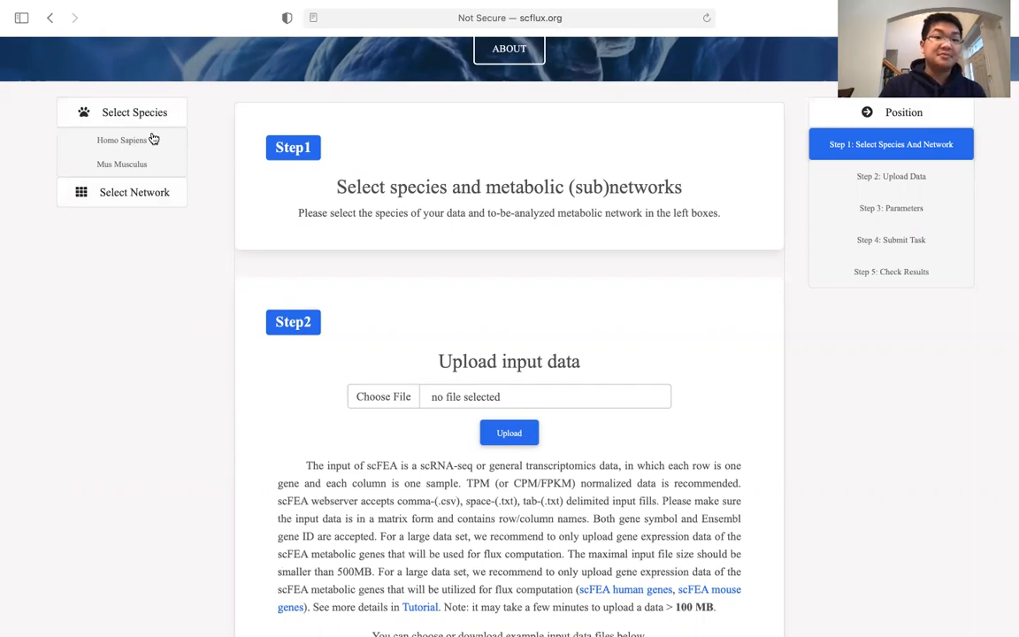
{"action": "left_click", "coordinate": [147, 165]}
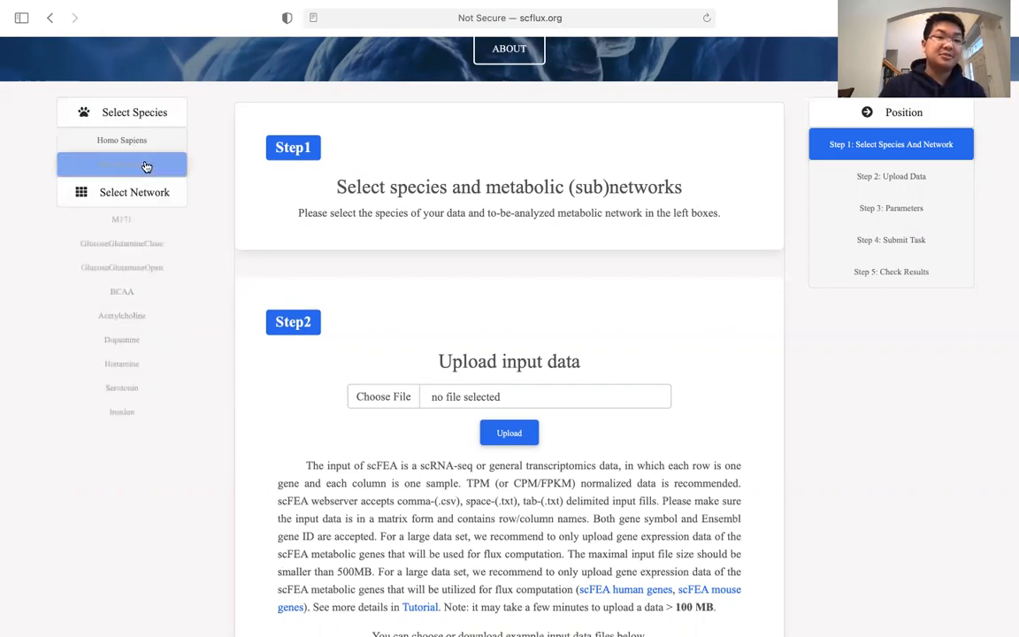
{"action": "left_click", "coordinate": [124, 219]}
{"action": "scroll", "coordinate": [450, 385], "scroll_direction": "down", "scroll_amount": 10}
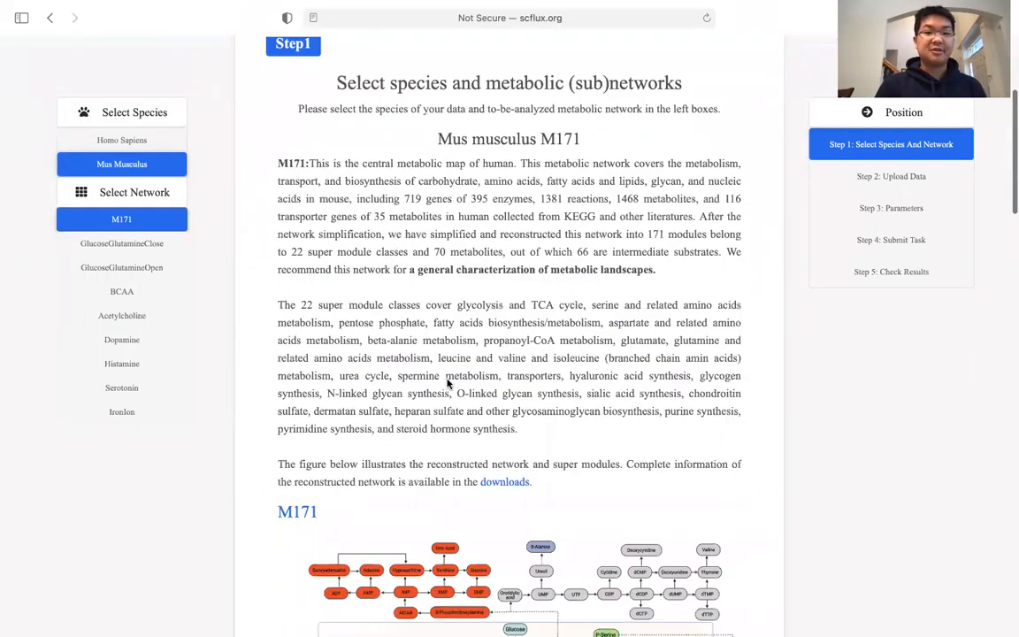
{"action": "scroll", "coordinate": [450, 384], "scroll_direction": "up", "scroll_amount": 2}
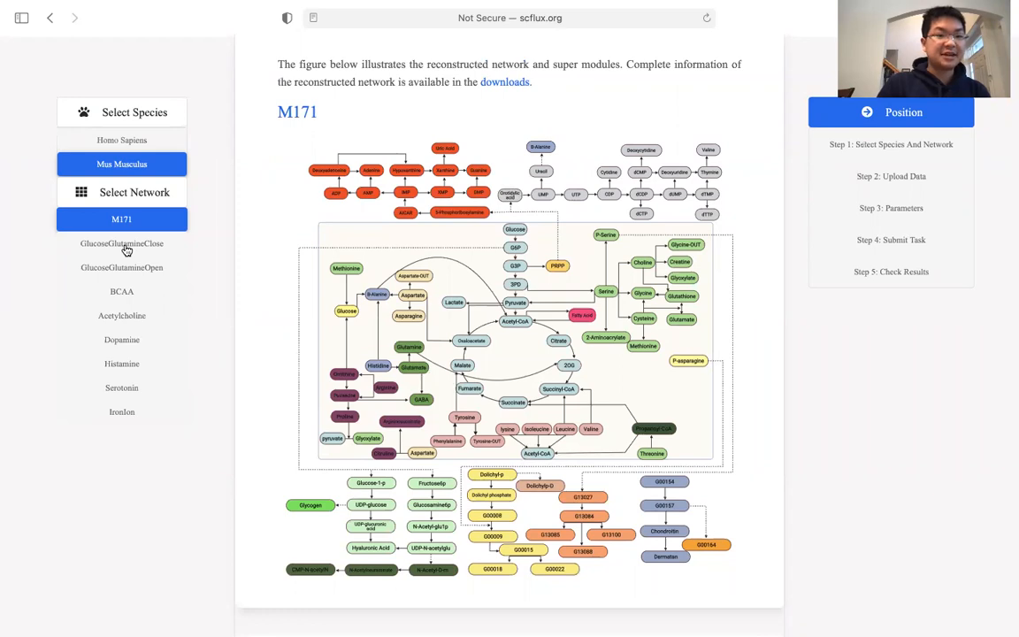
- Go through the other Mus Musculus networks one after another, from GlucoseGlutamineClose to IronIon, and look at their descriptions and diagrams
{"action": "left_click", "coordinate": [124, 246]}
{"action": "left_click", "coordinate": [127, 268]}
{"action": "left_click", "coordinate": [128, 293]}
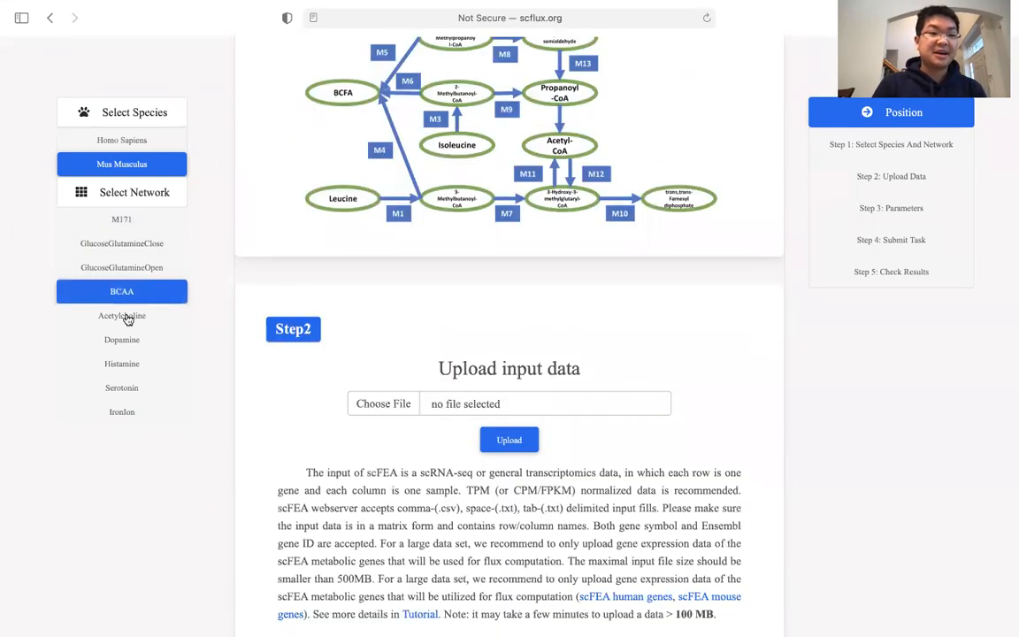
{"action": "left_click", "coordinate": [130, 317]}
{"action": "left_click", "coordinate": [130, 341]}
{"action": "left_click", "coordinate": [130, 364]}
{"action": "left_click", "coordinate": [125, 389]}
{"action": "left_click", "coordinate": [125, 411]}
{"action": "scroll", "coordinate": [345, 383], "scroll_direction": "up", "scroll_amount": 2}
{"action": "scroll", "coordinate": [345, 384], "scroll_direction": "down", "scroll_amount": 3}
{"action": "scroll", "coordinate": [345, 383], "scroll_direction": "down", "scroll_amount": 5}
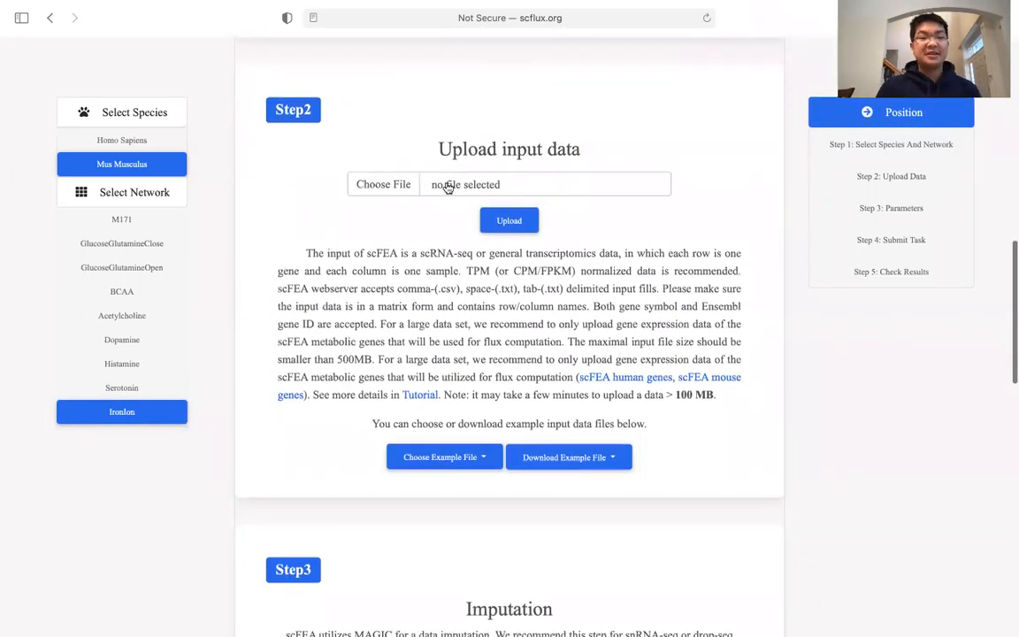
- Choose Example.csv as the input data and upload it
{"action": "left_click", "coordinate": [379, 186]}
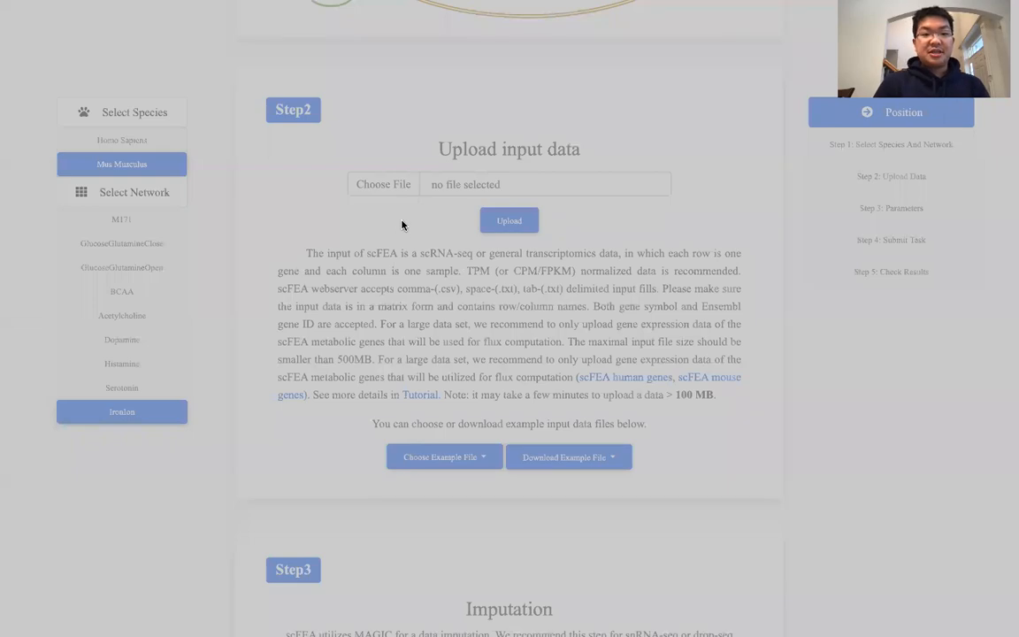
{"action": "left_click", "coordinate": [731, 468]}
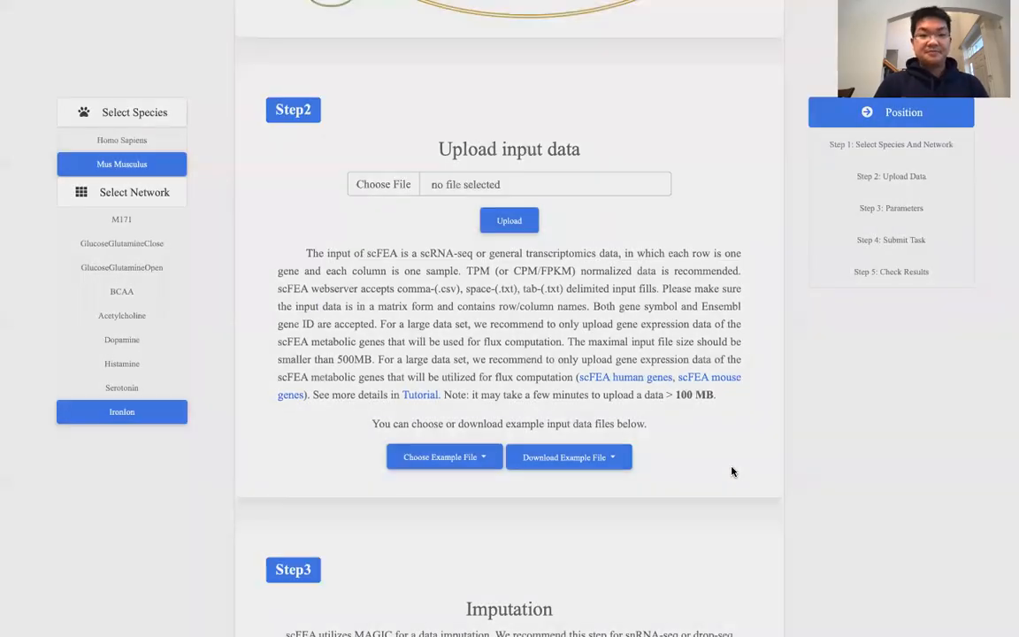
{"action": "left_click", "coordinate": [521, 225]}
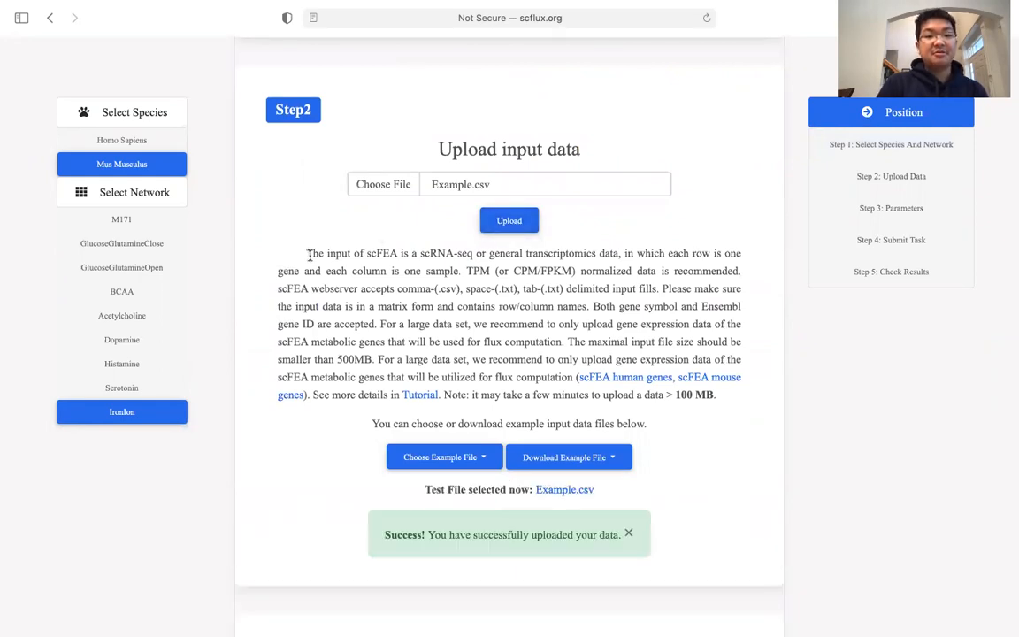
- Review the input data requirements and the imputation and normalization options
{"action": "scroll", "coordinate": [310, 257], "scroll_direction": "up", "scroll_amount": 1}
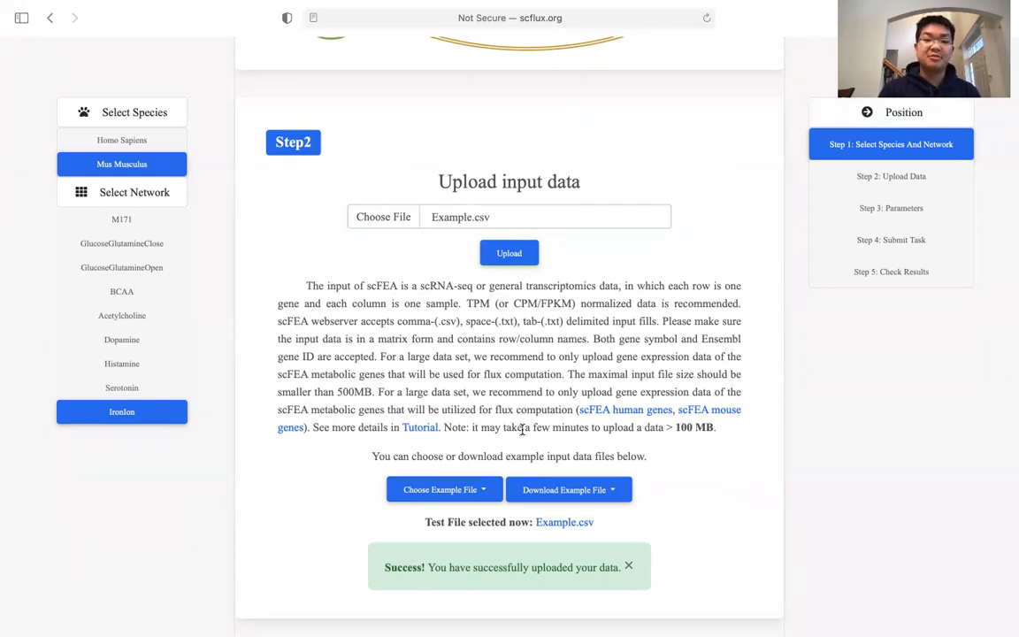
{"action": "scroll", "coordinate": [522, 430], "scroll_direction": "down", "scroll_amount": 8}
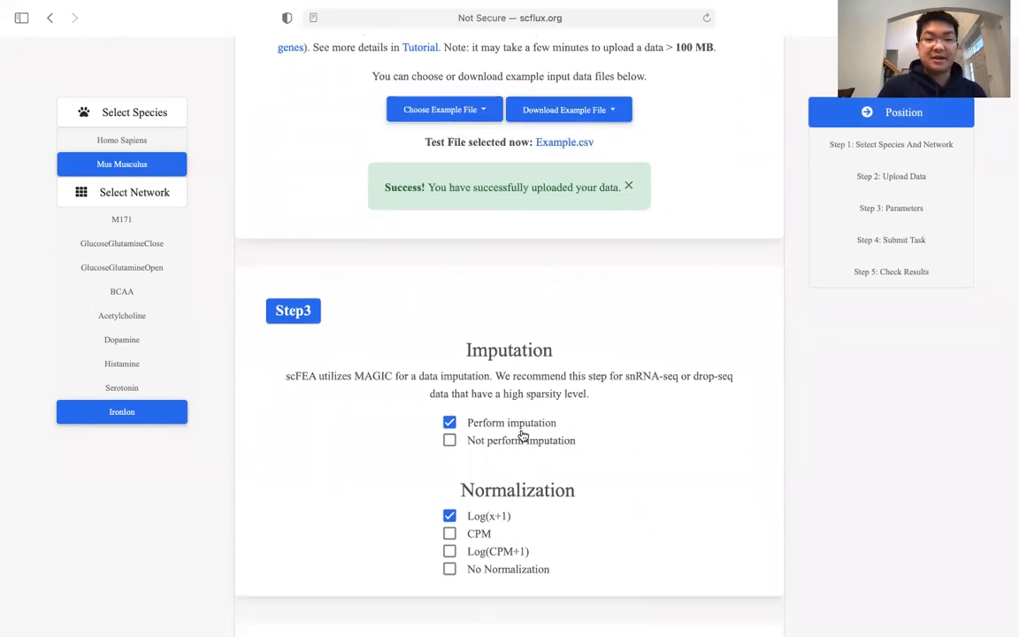
{"action": "scroll", "coordinate": [522, 435], "scroll_direction": "down", "scroll_amount": 3}
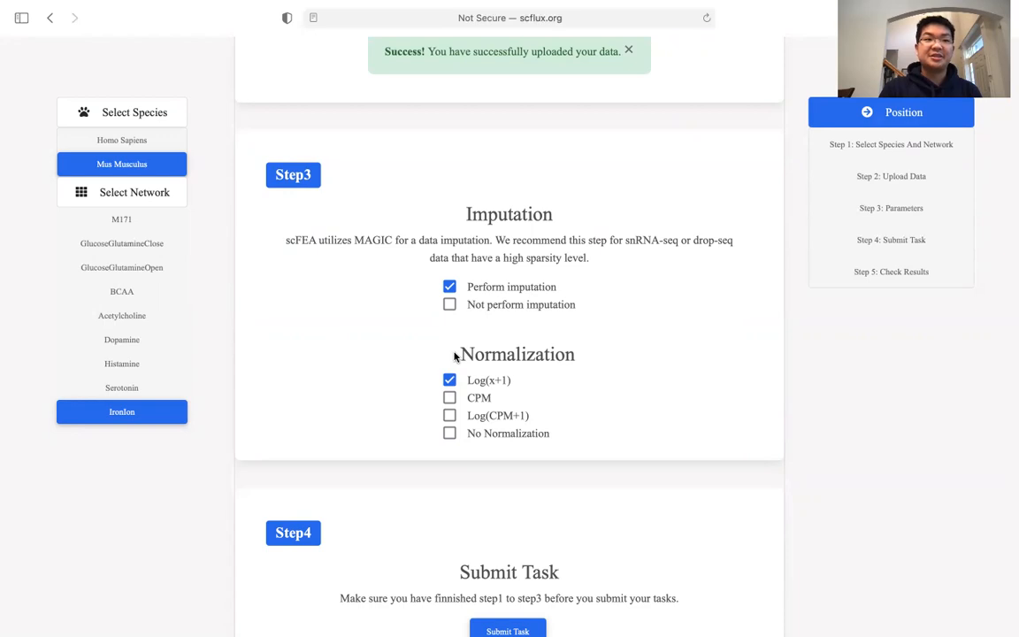
- Open the server tutorial and skim its sections on networks, data upload and parameters
{"action": "scroll", "coordinate": [530, 265], "scroll_direction": "up", "scroll_amount": 15}
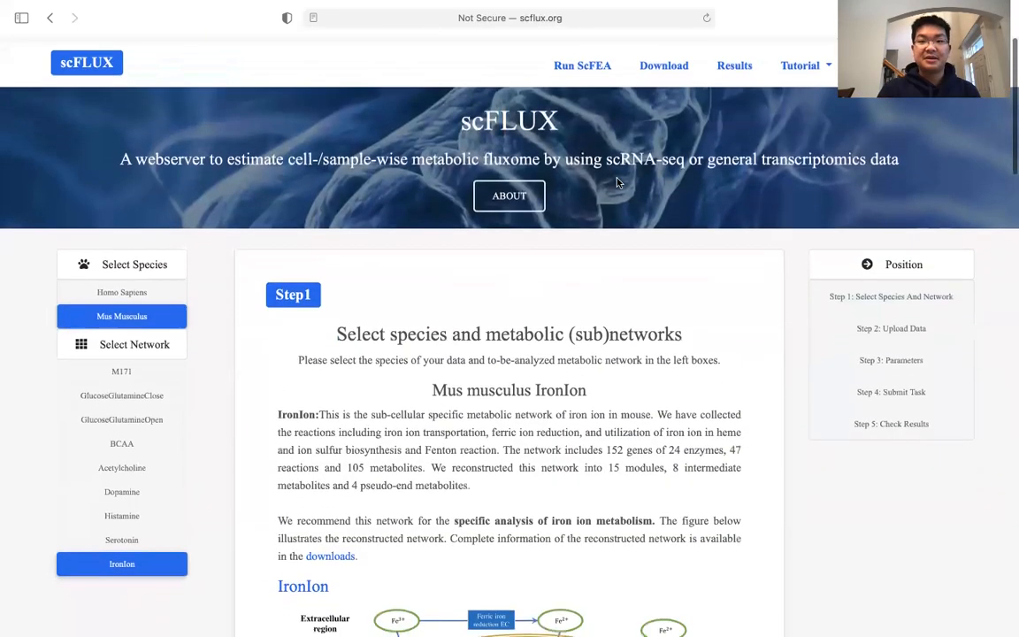
{"action": "left_click", "coordinate": [796, 64]}
{"action": "left_click", "coordinate": [796, 90]}
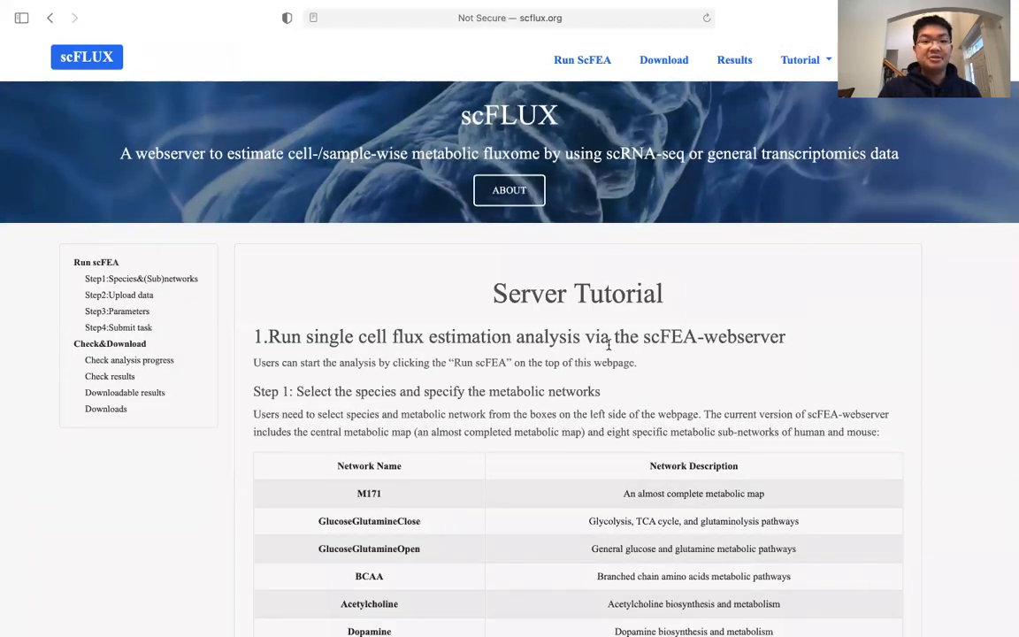
{"action": "scroll", "coordinate": [610, 266], "scroll_direction": "down", "scroll_amount": 8}
{"action": "scroll", "coordinate": [609, 348], "scroll_direction": "down", "scroll_amount": 6}
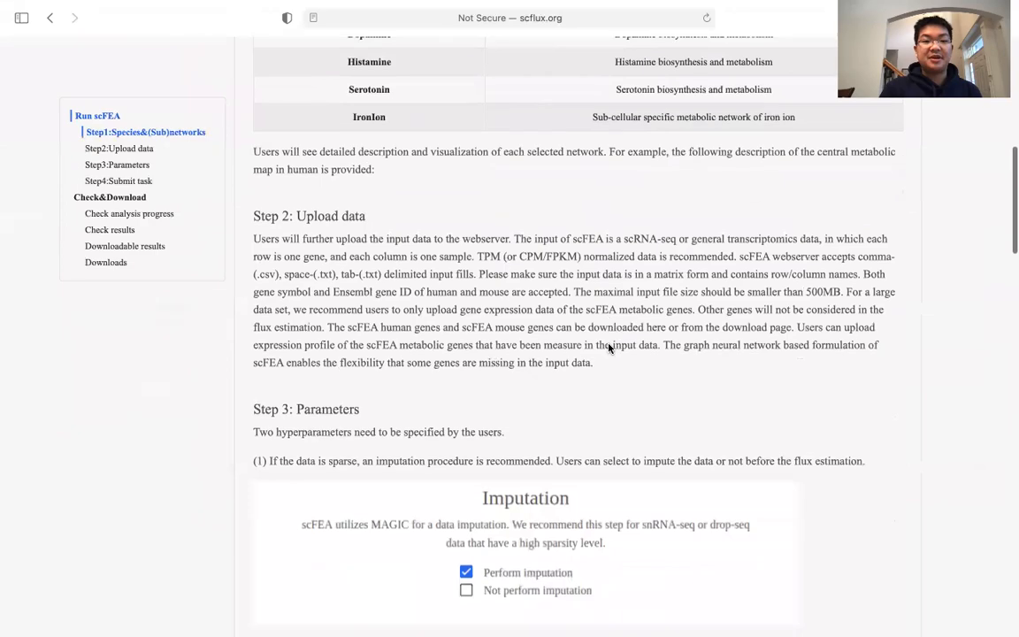
{"action": "scroll", "coordinate": [609, 347], "scroll_direction": "up", "scroll_amount": 15}
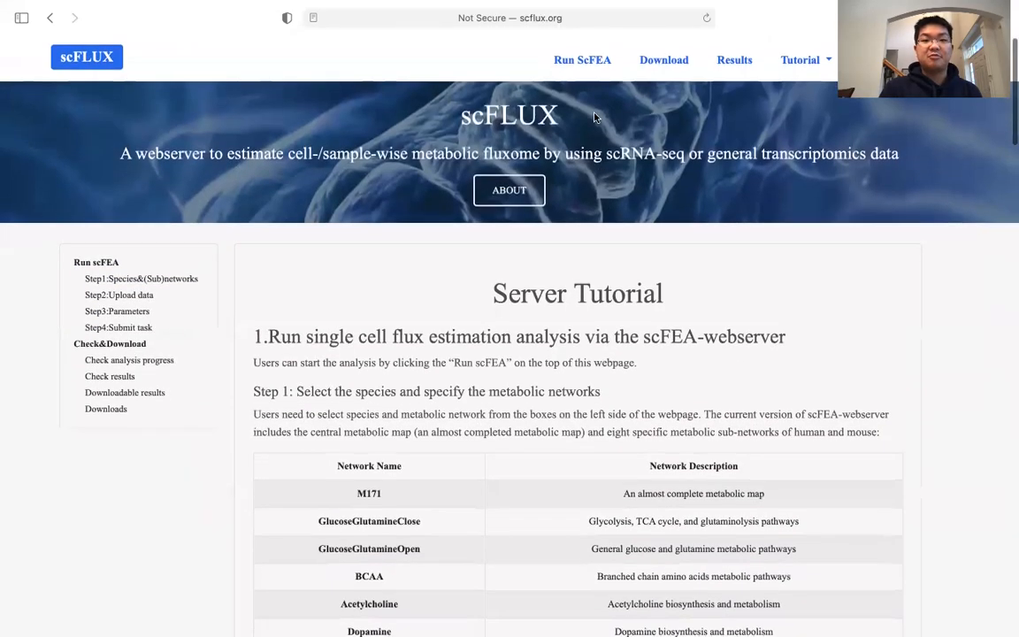
- Return to the Run scFEA page and try to submit the task with Perform imputation and Log(x+1) normalization
{"action": "left_click", "coordinate": [588, 60]}
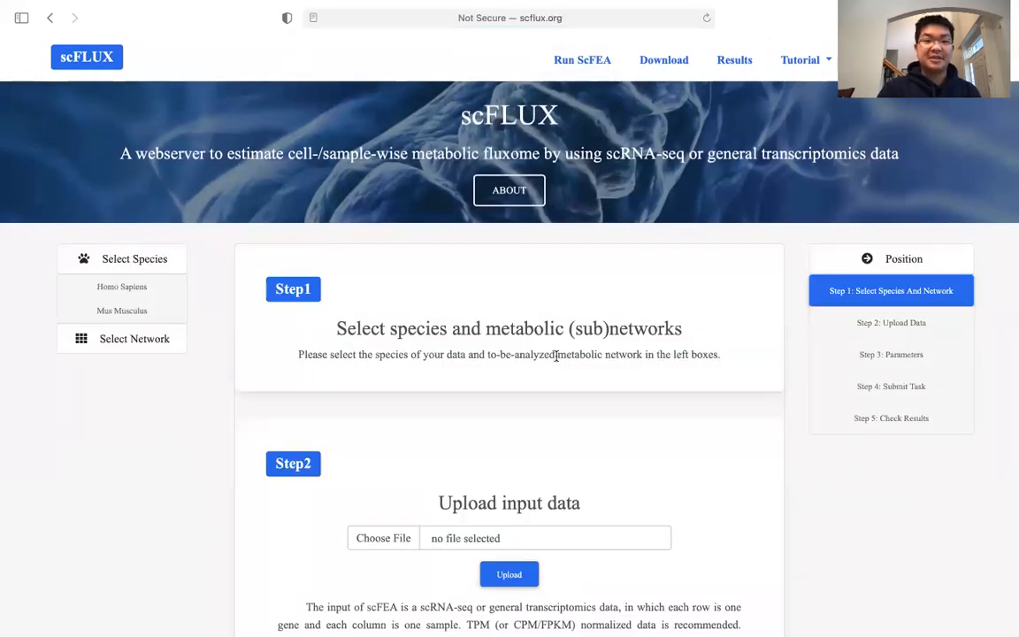
{"action": "scroll", "coordinate": [610, 357], "scroll_direction": "down", "scroll_amount": 15}
{"action": "scroll", "coordinate": [556, 356], "scroll_direction": "down", "scroll_amount": 4}
{"action": "scroll", "coordinate": [555, 357], "scroll_direction": "up", "scroll_amount": 7}
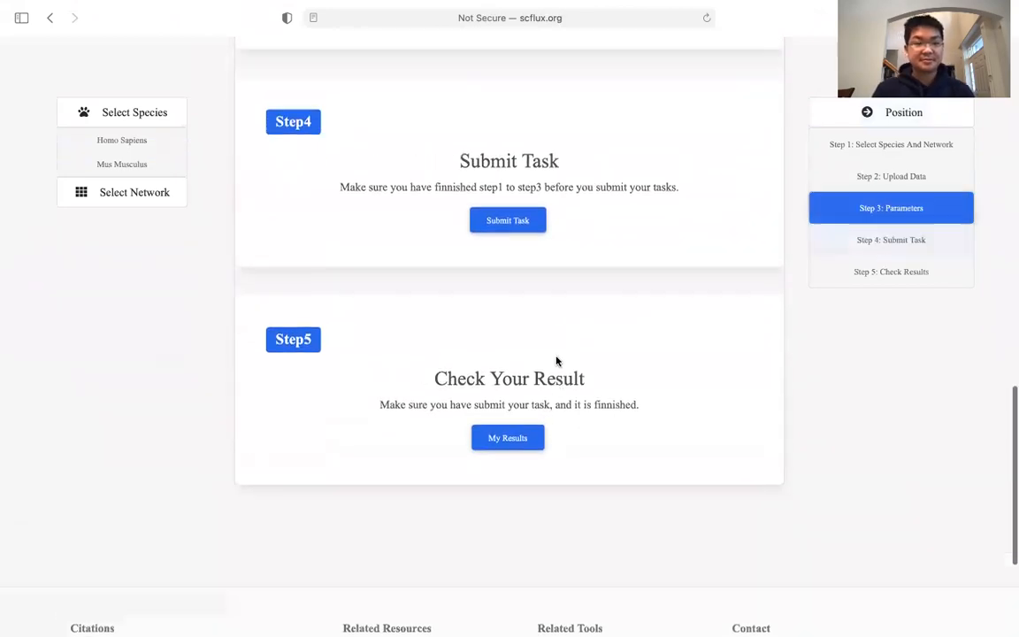
{"action": "scroll", "coordinate": [557, 361], "scroll_direction": "down", "scroll_amount": 2}
{"action": "scroll", "coordinate": [557, 359], "scroll_direction": "up", "scroll_amount": 2}
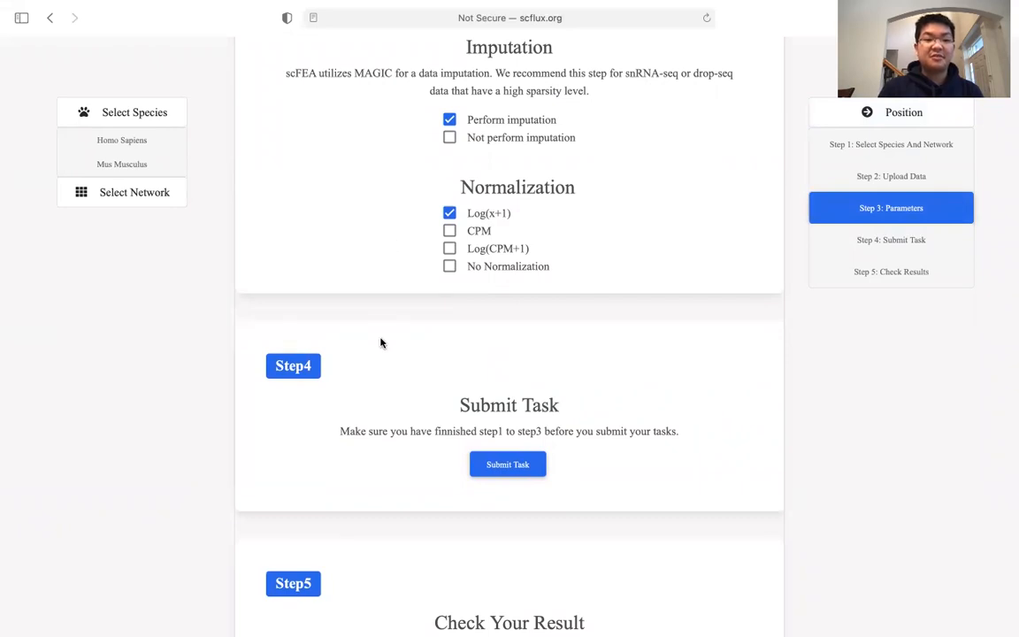
{"action": "left_click", "coordinate": [524, 469]}
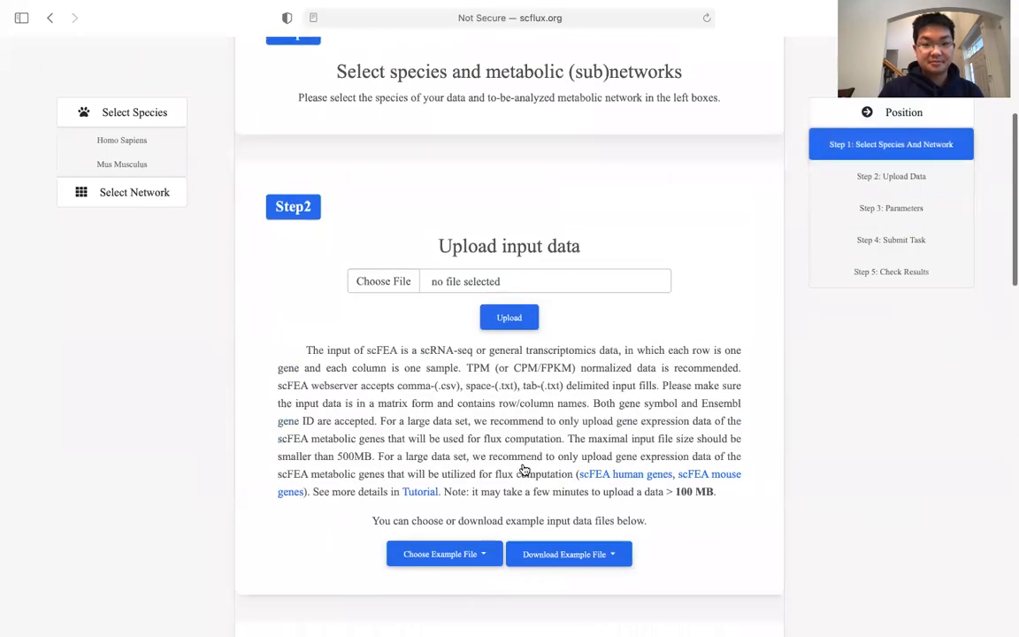
- Upload Example.csv as the input data and submit the task with Perform imputation and Log(x+1) normalization
{"action": "left_click", "coordinate": [440, 282]}
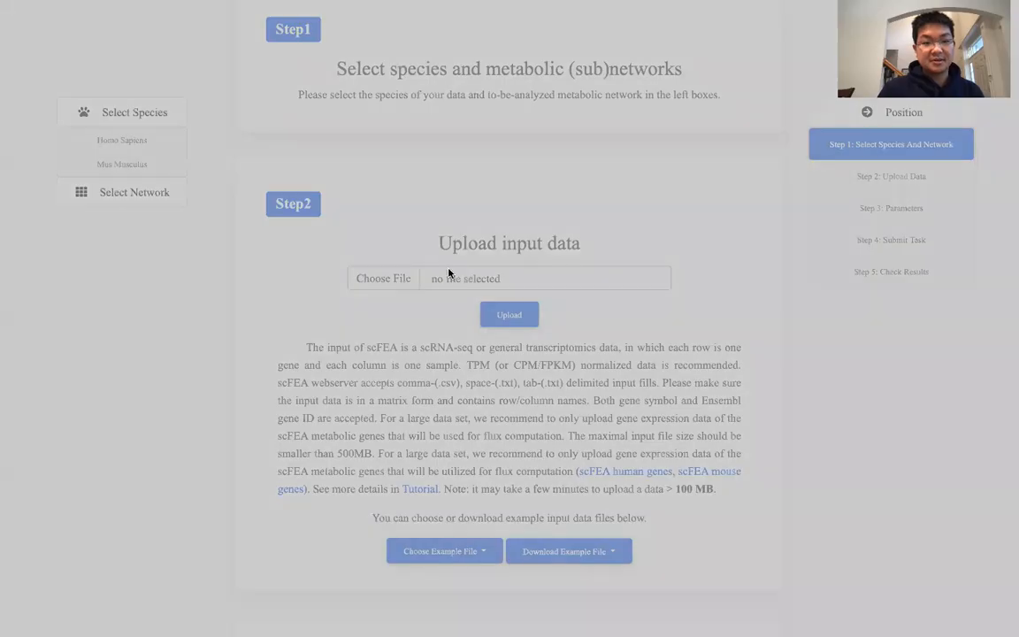
{"action": "left_click", "coordinate": [712, 474]}
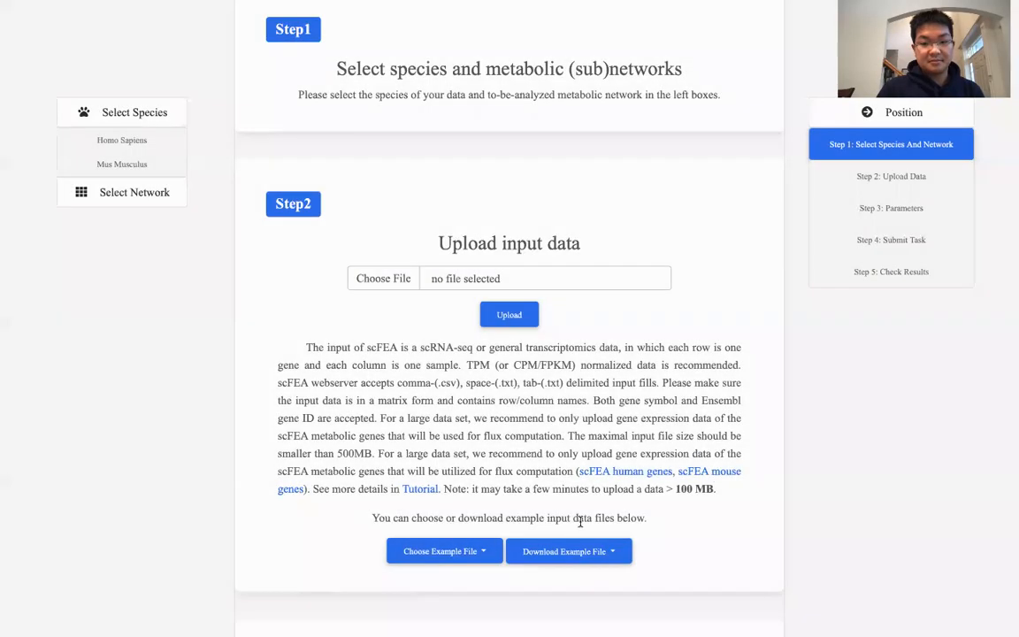
{"action": "left_click", "coordinate": [511, 320]}
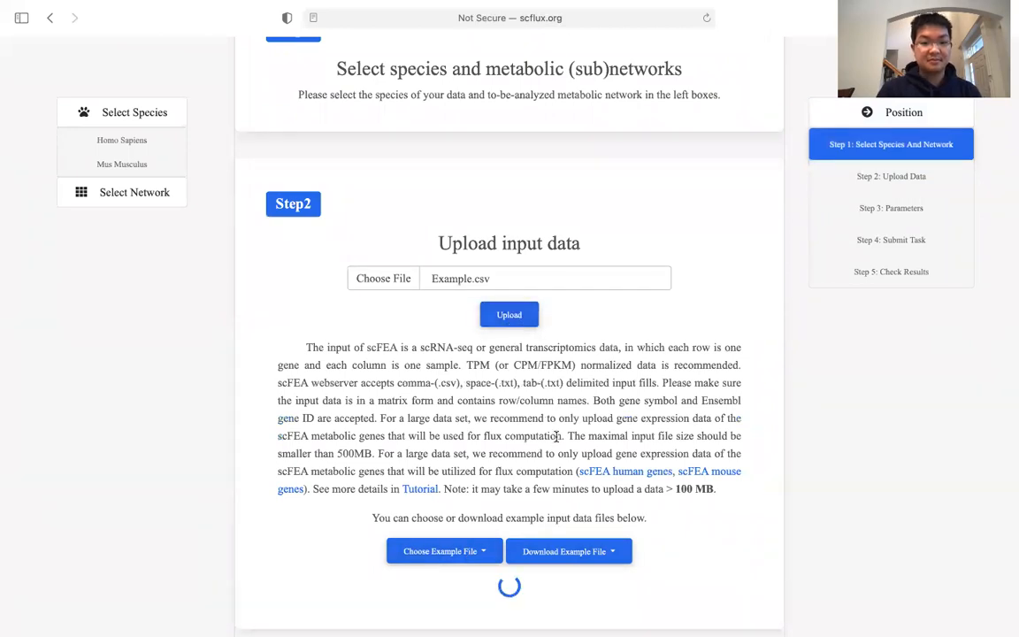
{"action": "scroll", "coordinate": [556, 439], "scroll_direction": "down", "scroll_amount": 10}
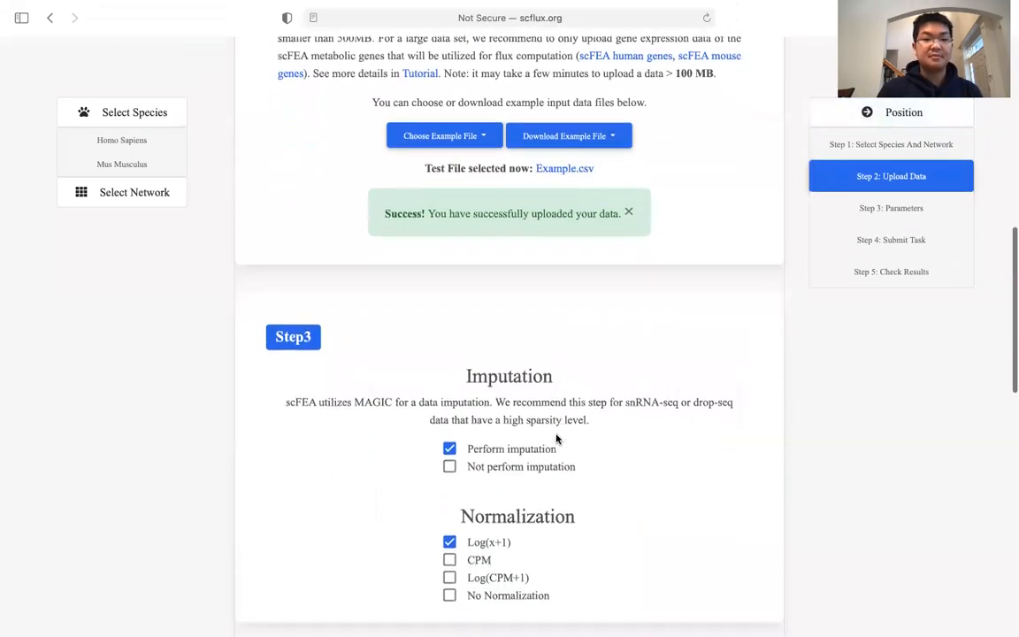
{"action": "left_click", "coordinate": [508, 234]}
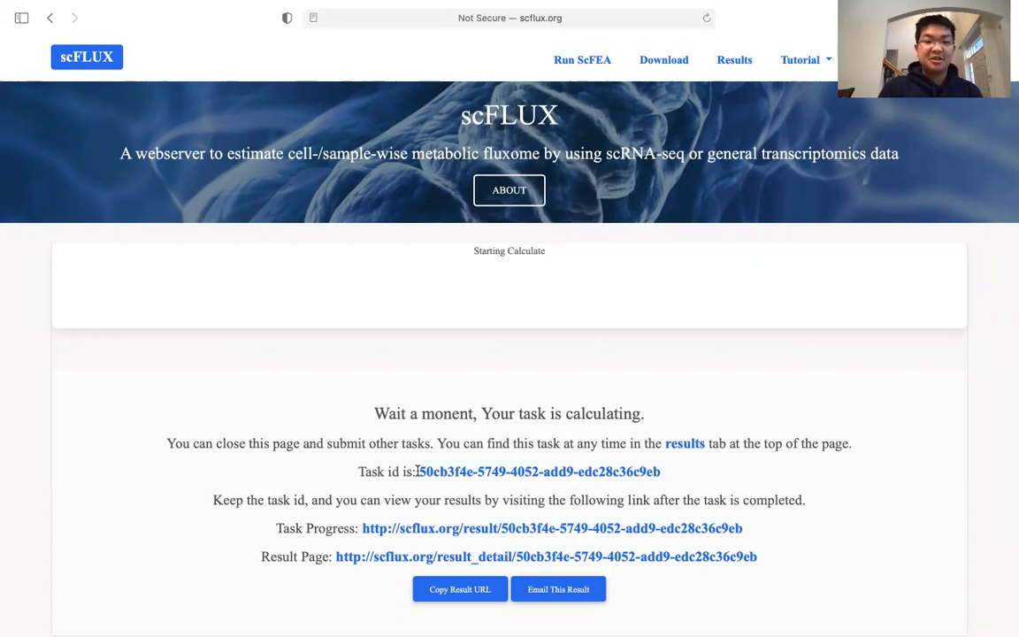
- Examine the submitted task's ID, progress link and result link, and copy the result URL
{"action": "scroll", "coordinate": [416, 471], "scroll_direction": "down", "scroll_amount": 2}
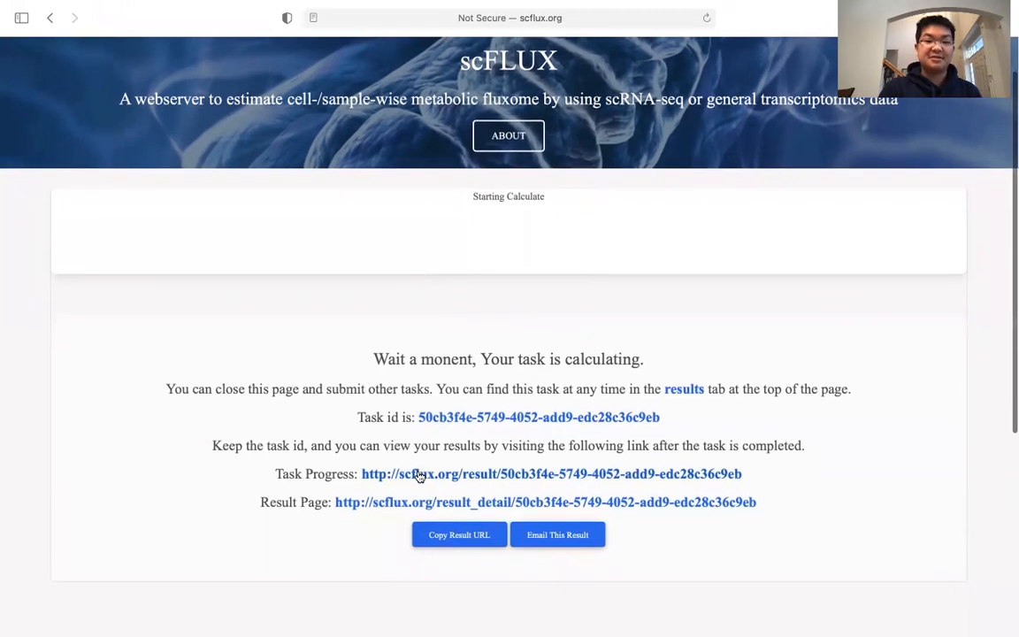
{"action": "scroll", "coordinate": [419, 476], "scroll_direction": "down", "scroll_amount": 2}
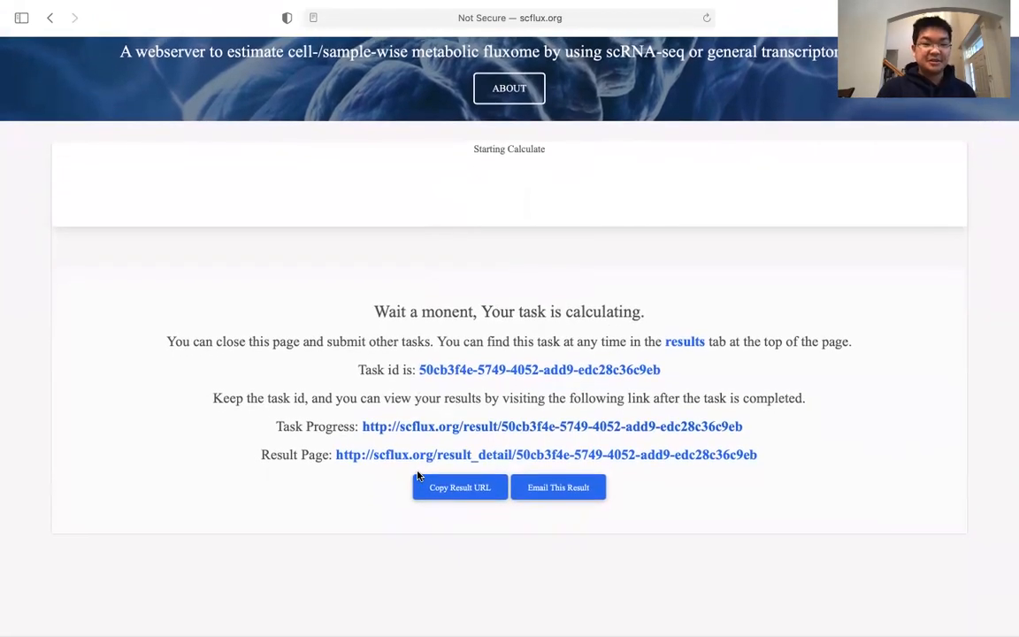
{"action": "scroll", "coordinate": [446, 492], "scroll_direction": "down", "scroll_amount": 3}
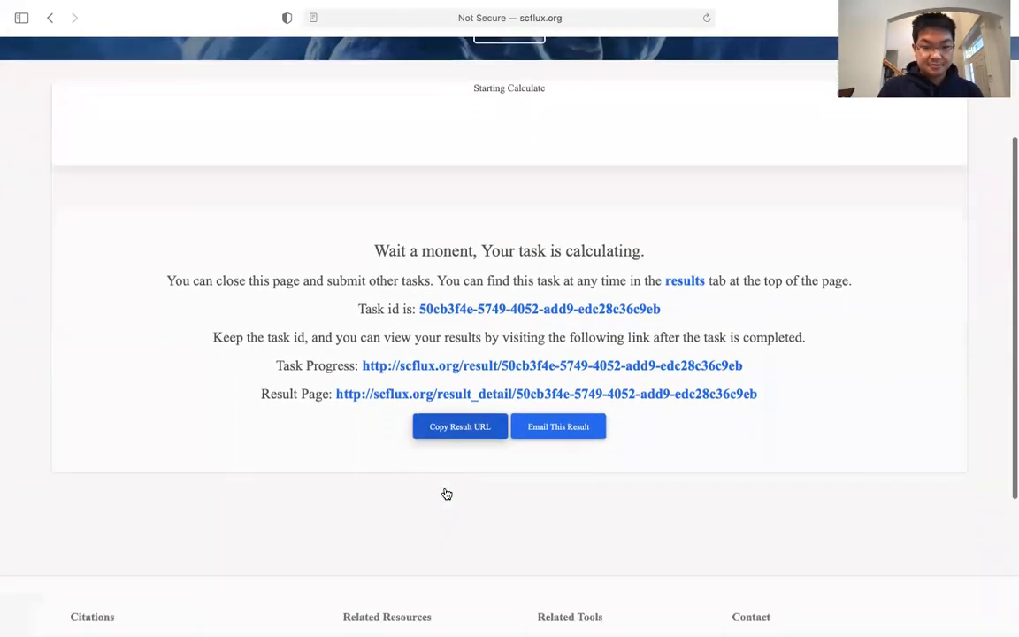
{"action": "scroll", "coordinate": [483, 431], "scroll_direction": "up", "scroll_amount": 6}
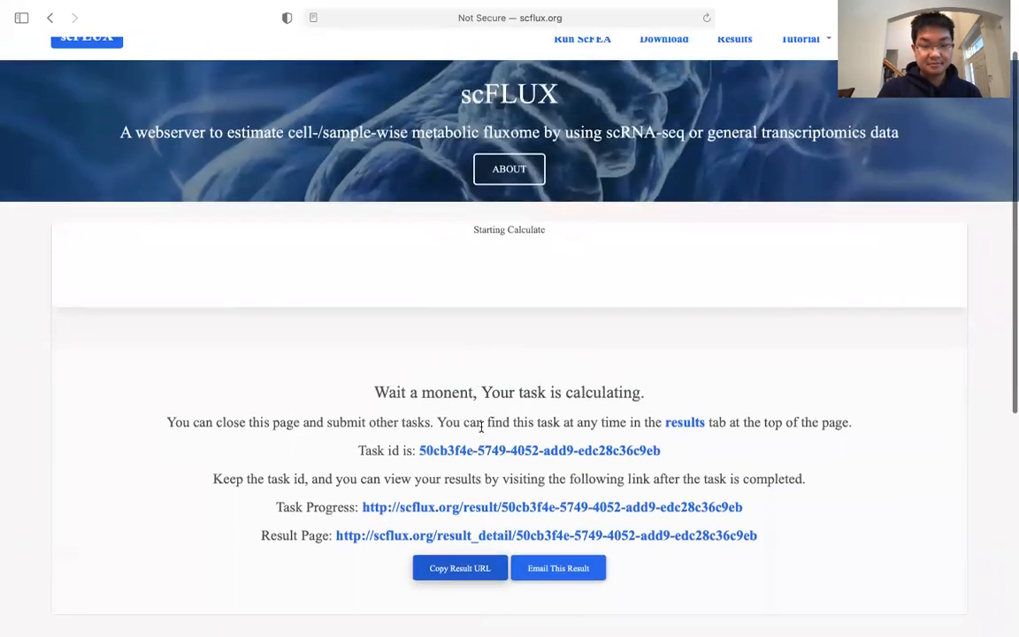
{"action": "scroll", "coordinate": [483, 431], "scroll_direction": "down", "scroll_amount": 6}
{"action": "left_click", "coordinate": [483, 431]}
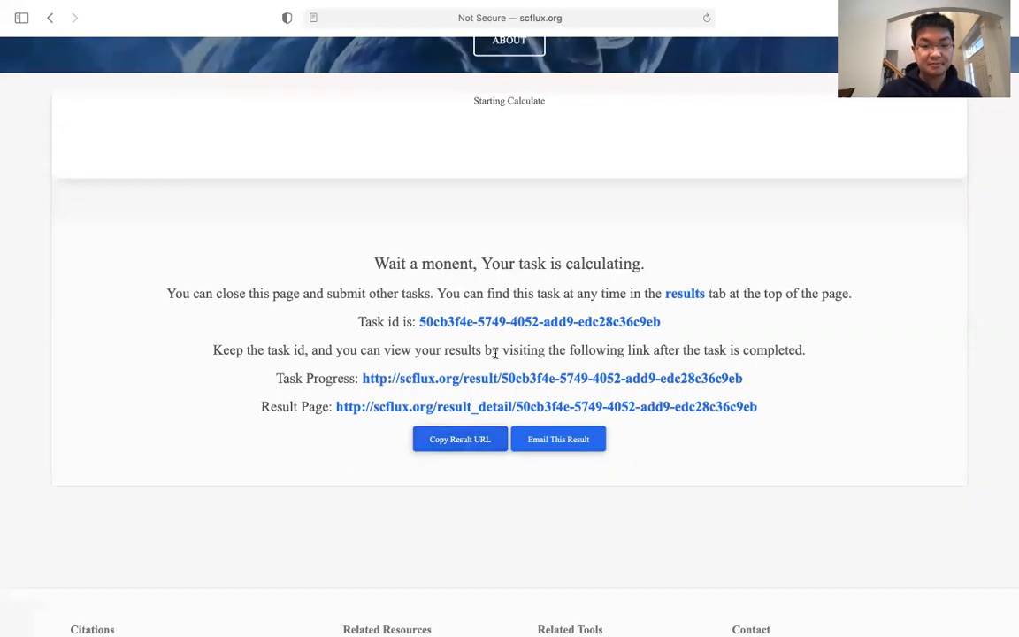
{"action": "scroll", "coordinate": [494, 347], "scroll_direction": "up", "scroll_amount": 3}
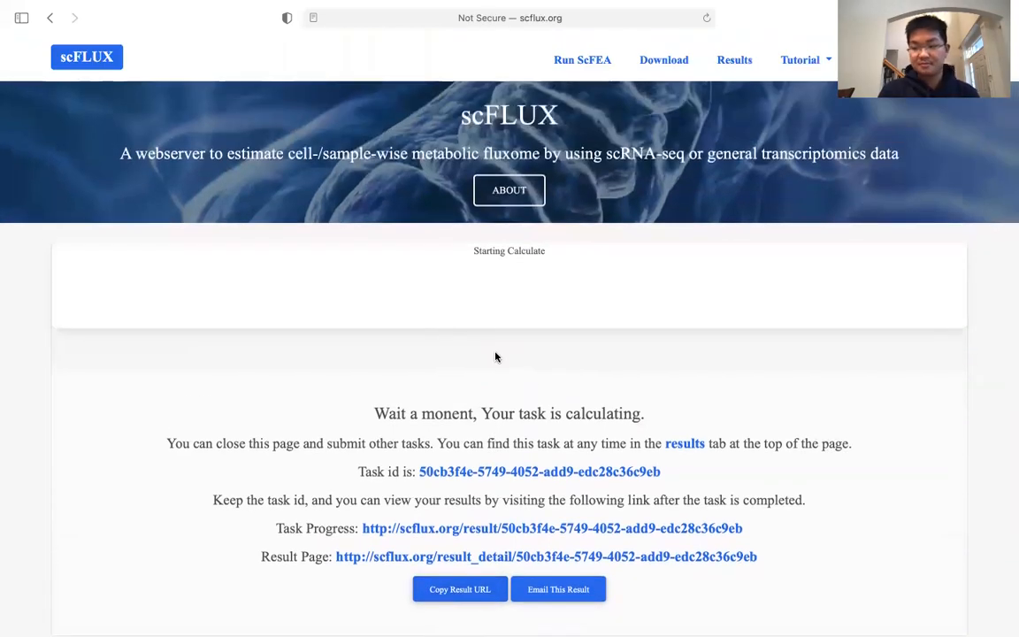
{"action": "scroll", "coordinate": [495, 356], "scroll_direction": "down", "scroll_amount": 1}
{"action": "scroll", "coordinate": [496, 355], "scroll_direction": "up", "scroll_amount": 1}
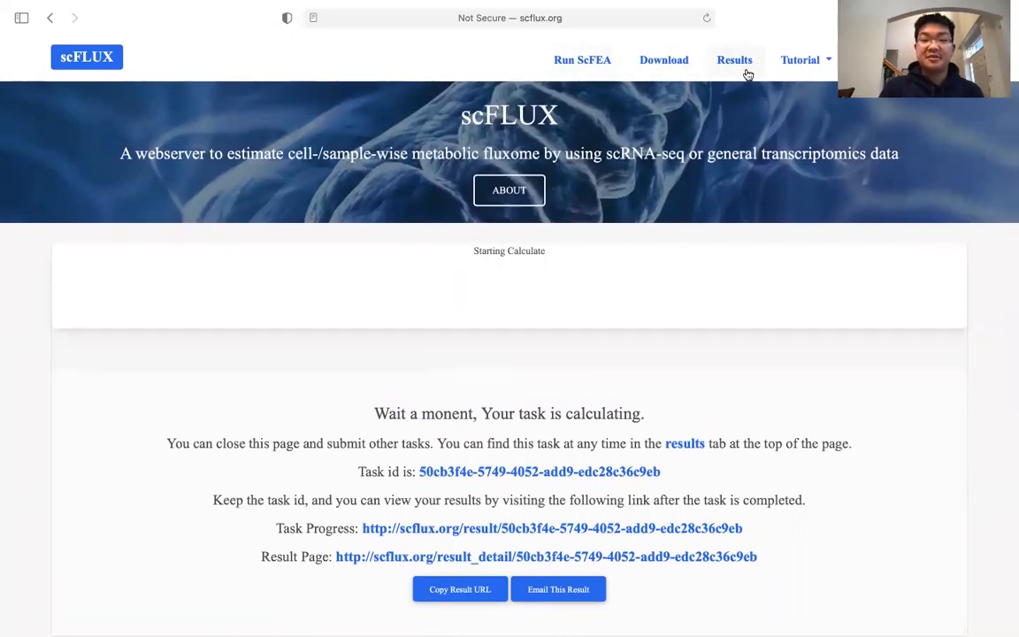
- Open the downloads page and look through its example inputs, module files and results derived from common and scRNA-seq data sets
{"action": "left_click", "coordinate": [675, 67]}
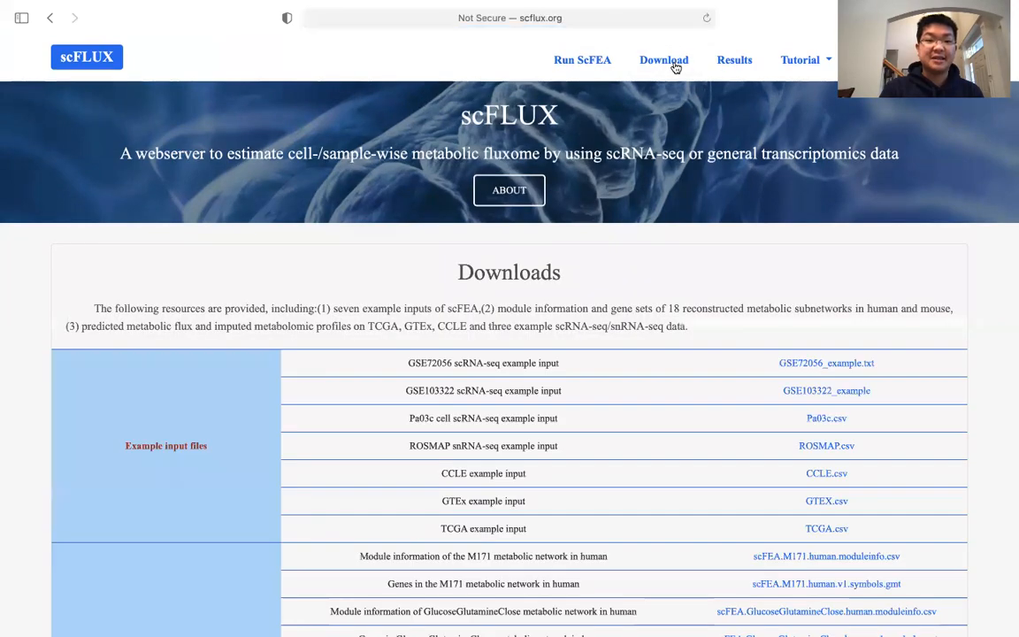
{"action": "scroll", "coordinate": [318, 353], "scroll_direction": "down", "scroll_amount": 4}
{"action": "scroll", "coordinate": [320, 353], "scroll_direction": "down", "scroll_amount": 2}
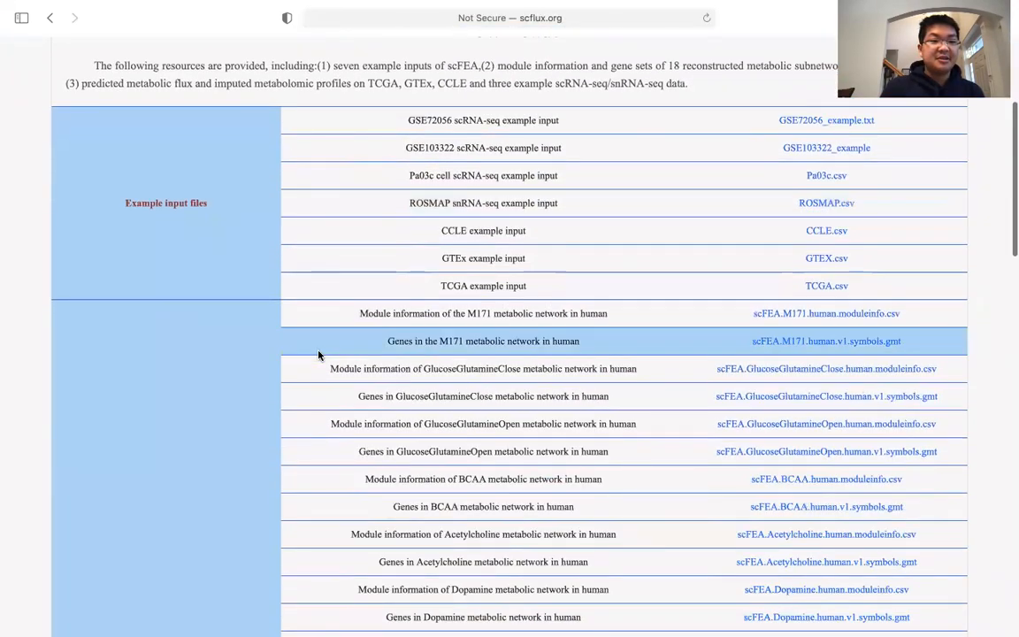
{"action": "scroll", "coordinate": [297, 305], "scroll_direction": "down", "scroll_amount": 3}
{"action": "scroll", "coordinate": [292, 283], "scroll_direction": "down", "scroll_amount": 15}
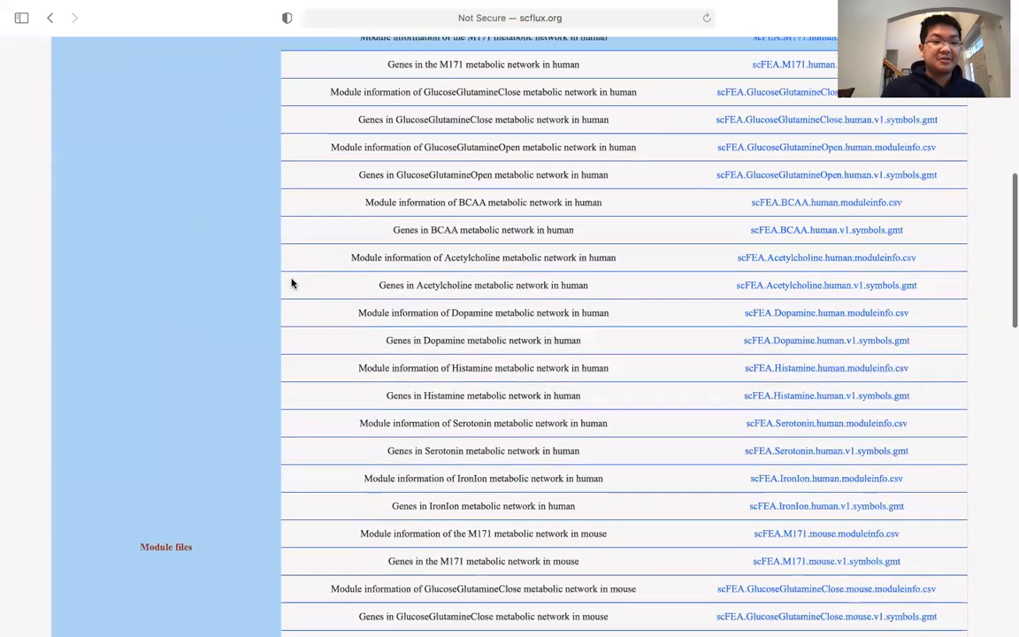
{"action": "scroll", "coordinate": [292, 283], "scroll_direction": "up", "scroll_amount": 7}
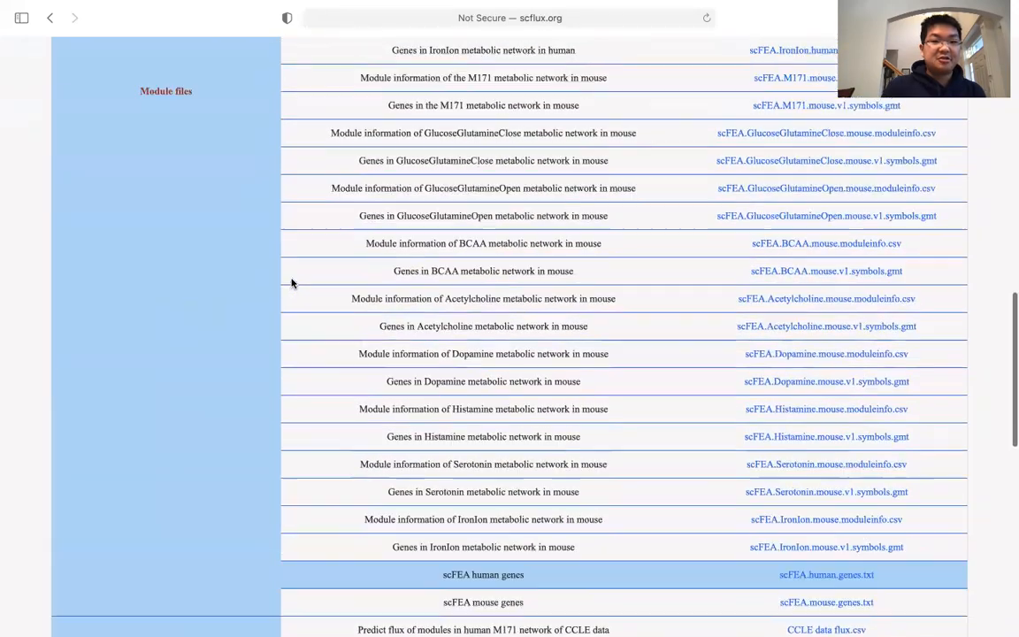
{"action": "scroll", "coordinate": [292, 283], "scroll_direction": "down", "scroll_amount": 15}
{"action": "scroll", "coordinate": [291, 284], "scroll_direction": "down", "scroll_amount": 1}
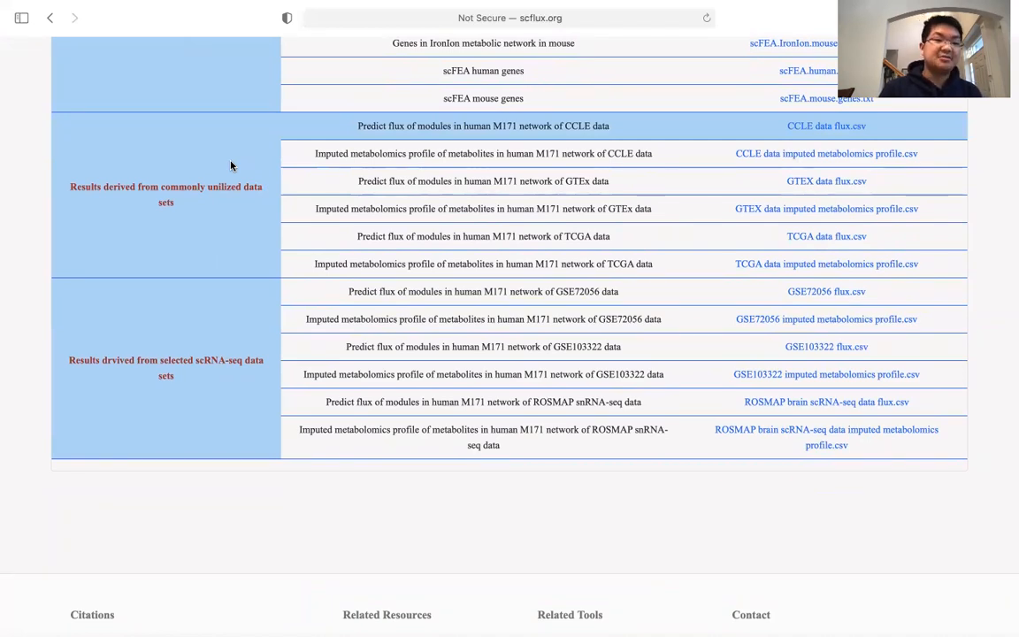
{"action": "scroll", "coordinate": [300, 212], "scroll_direction": "up", "scroll_amount": 10}
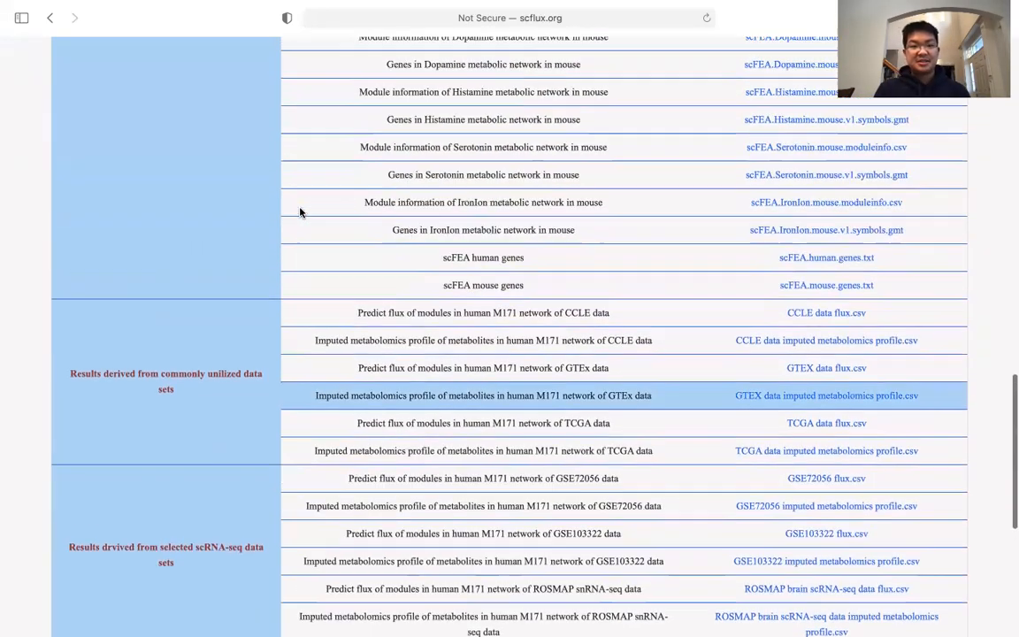
{"action": "scroll", "coordinate": [300, 212], "scroll_direction": "up", "scroll_amount": 10}
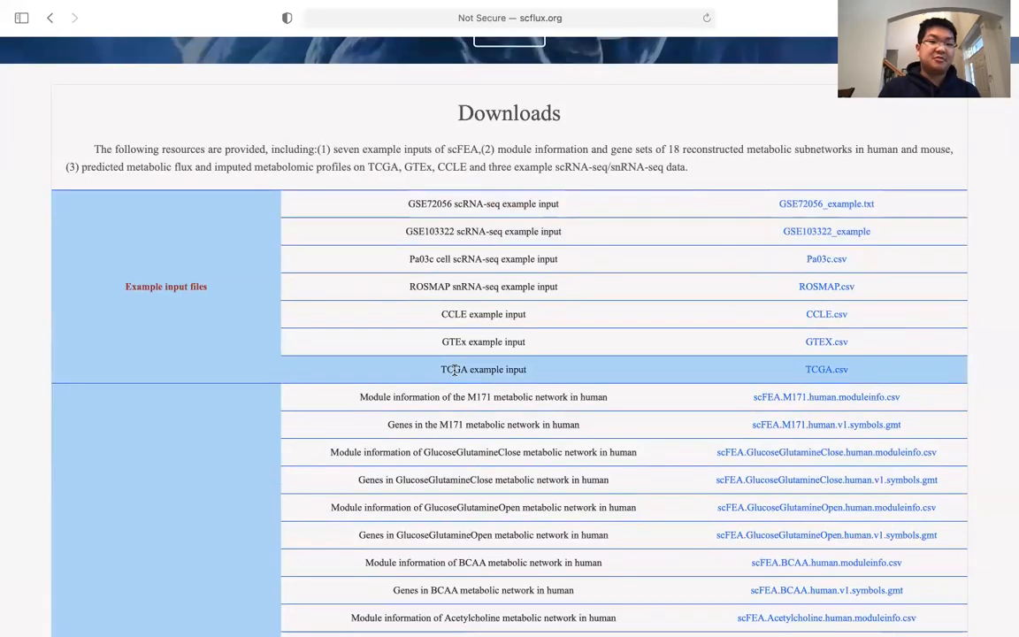
{"action": "scroll", "coordinate": [454, 369], "scroll_direction": "down", "scroll_amount": 5}
{"action": "scroll", "coordinate": [454, 373], "scroll_direction": "down", "scroll_amount": 6}
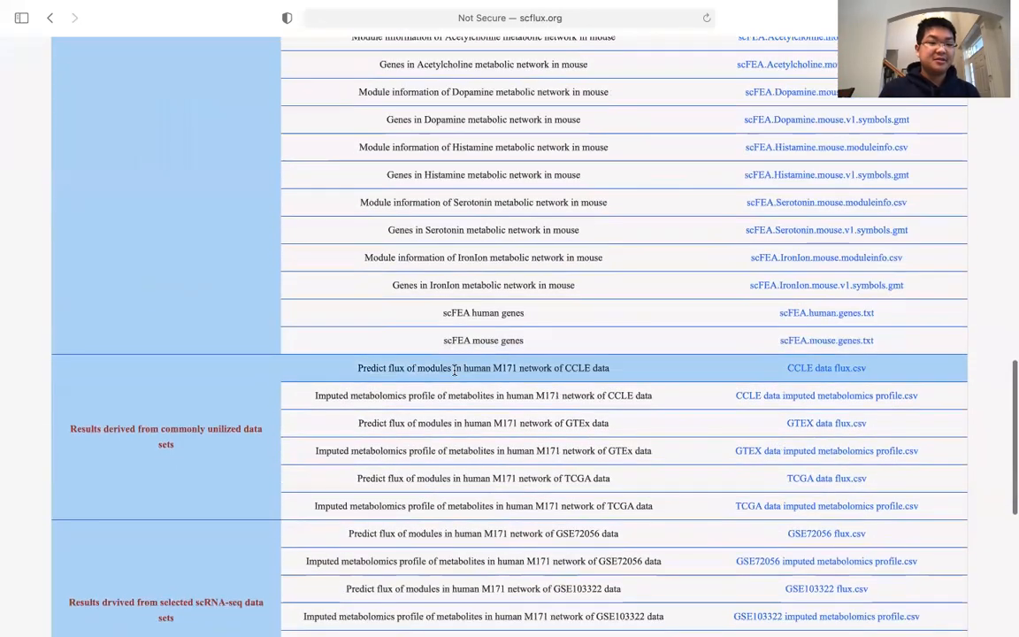
{"action": "scroll", "coordinate": [341, 383], "scroll_direction": "up", "scroll_amount": 12}
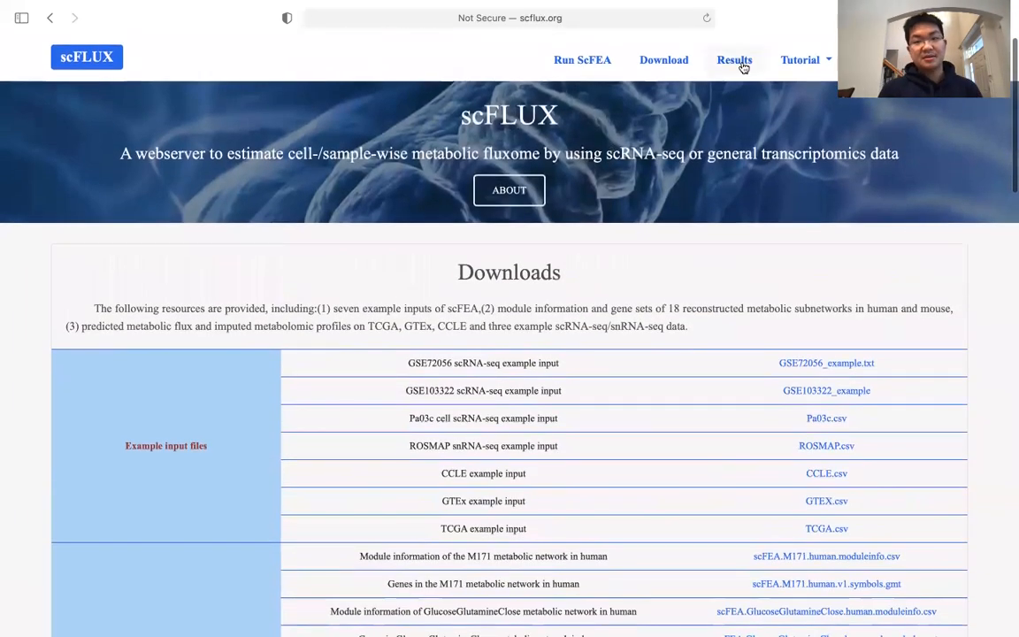
- Open the results page and review the lists of completed jobs and running tasks
{"action": "left_click", "coordinate": [740, 65]}
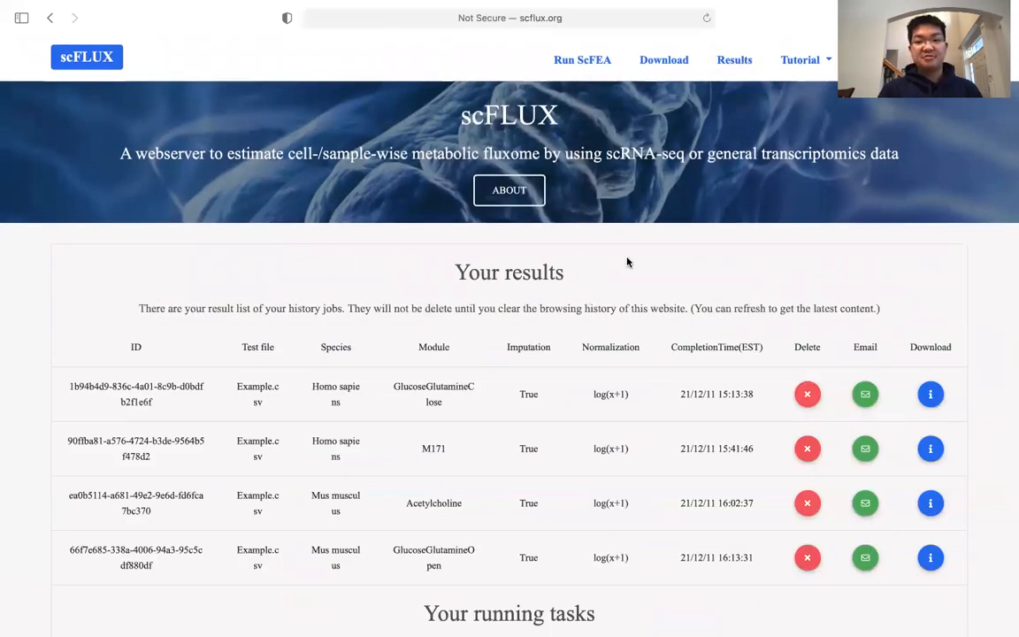
{"action": "scroll", "coordinate": [629, 256], "scroll_direction": "down", "scroll_amount": 3}
{"action": "scroll", "coordinate": [865, 399], "scroll_direction": "up", "scroll_amount": 3}
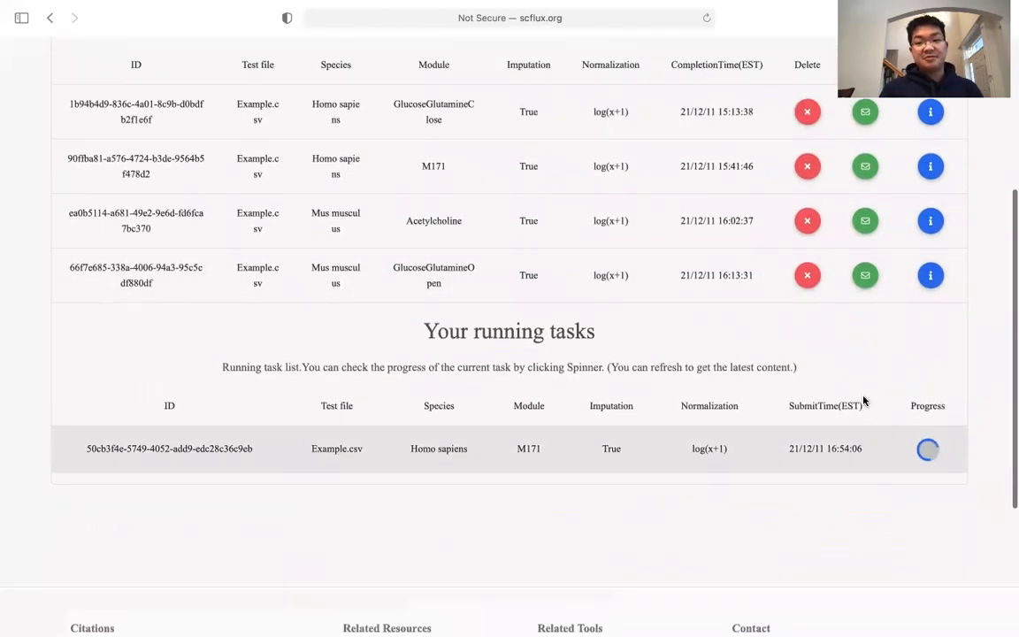
{"action": "scroll", "coordinate": [864, 400], "scroll_direction": "down", "scroll_amount": 4}
{"action": "scroll", "coordinate": [865, 401], "scroll_direction": "up", "scroll_amount": 3}
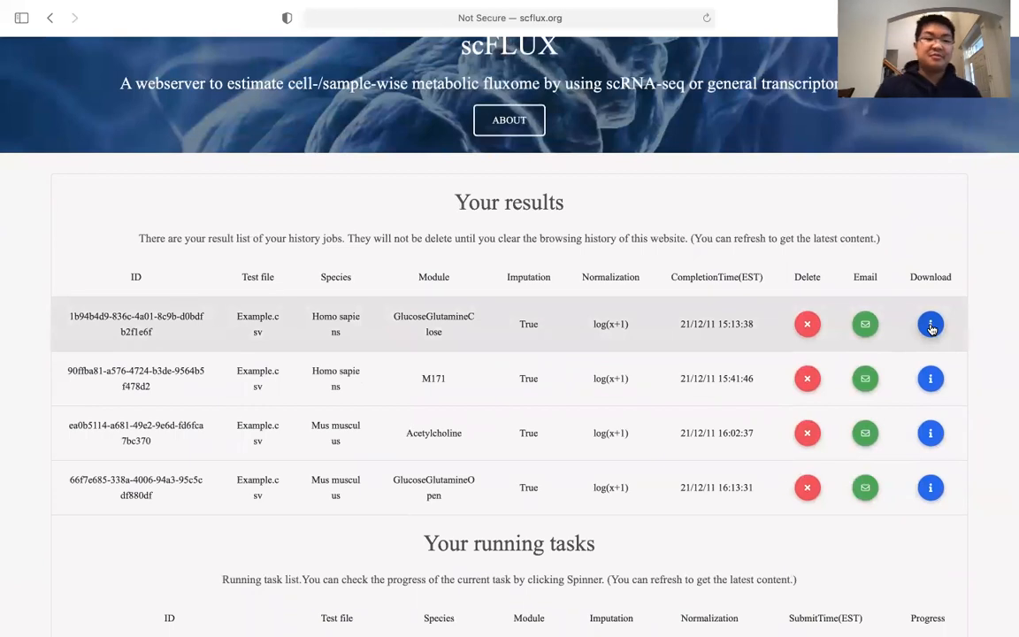
- Open the completed Homo sapiens GlucoseGlutamineClose result and examine its sharing URL, curve of loss and input, output and module files
{"action": "left_click", "coordinate": [930, 326]}
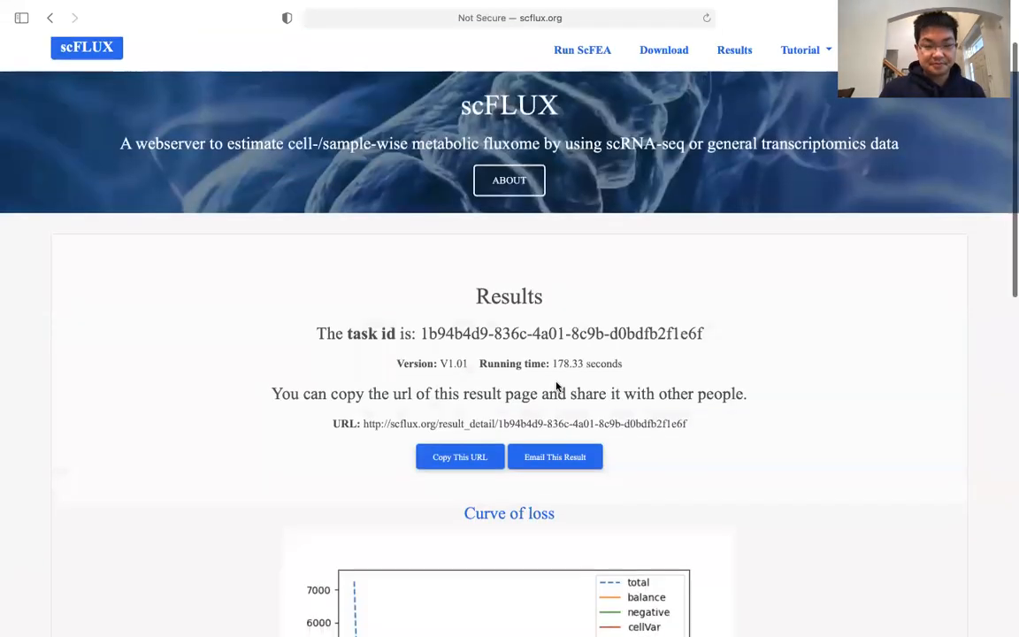
{"action": "scroll", "coordinate": [558, 386], "scroll_direction": "down", "scroll_amount": 5}
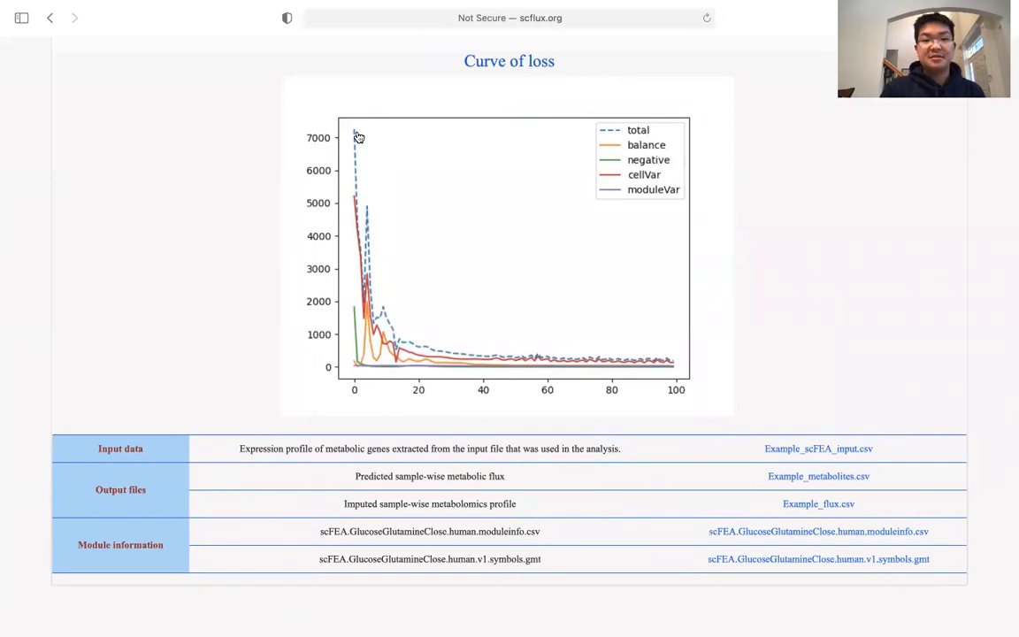
{"action": "scroll", "coordinate": [356, 135], "scroll_direction": "up", "scroll_amount": 10}
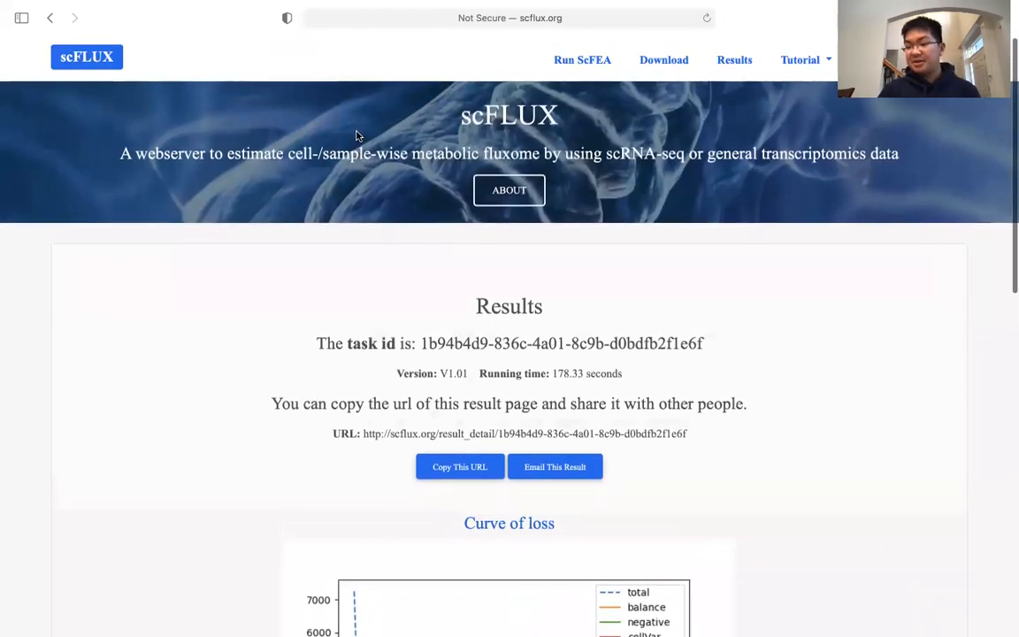
{"action": "scroll", "coordinate": [356, 135], "scroll_direction": "down", "scroll_amount": 10}
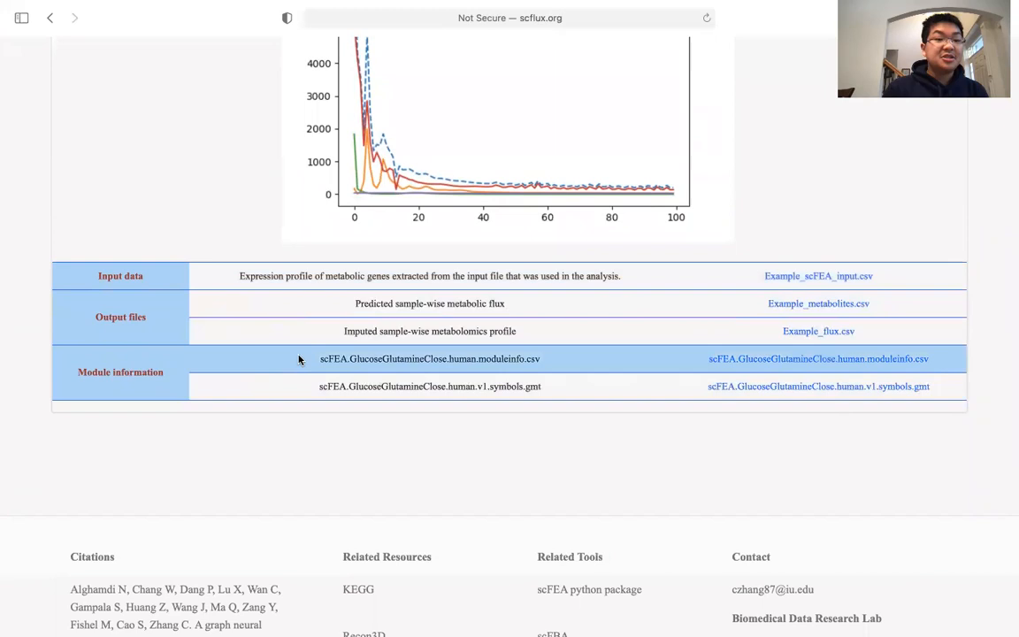
{"action": "scroll", "coordinate": [357, 372], "scroll_direction": "up", "scroll_amount": 15}
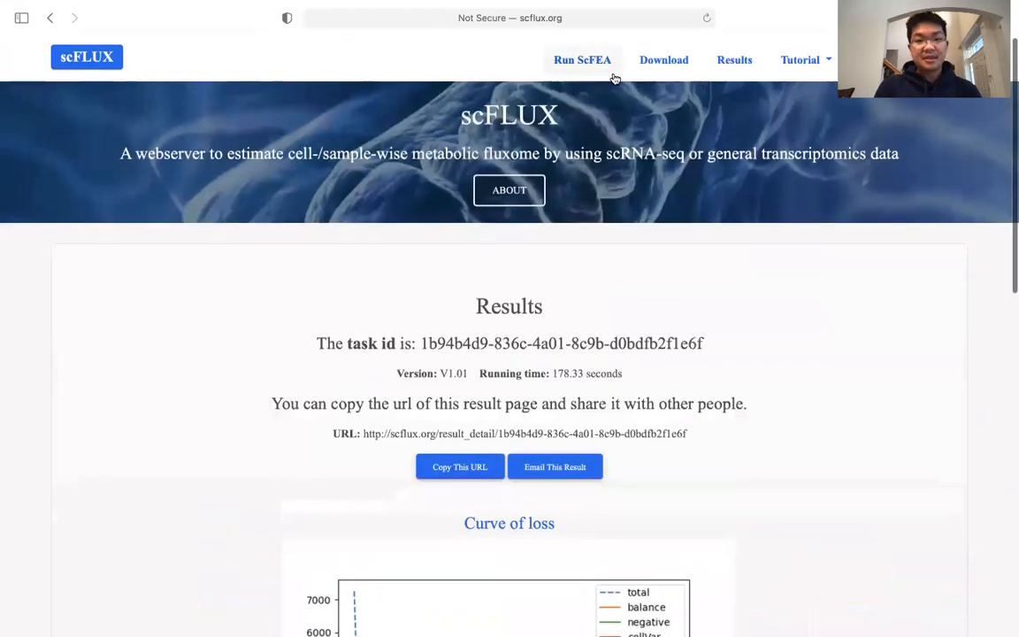
- Open the package tutorial and skim its video introduction, installation and verification sections
{"action": "left_click", "coordinate": [796, 62]}
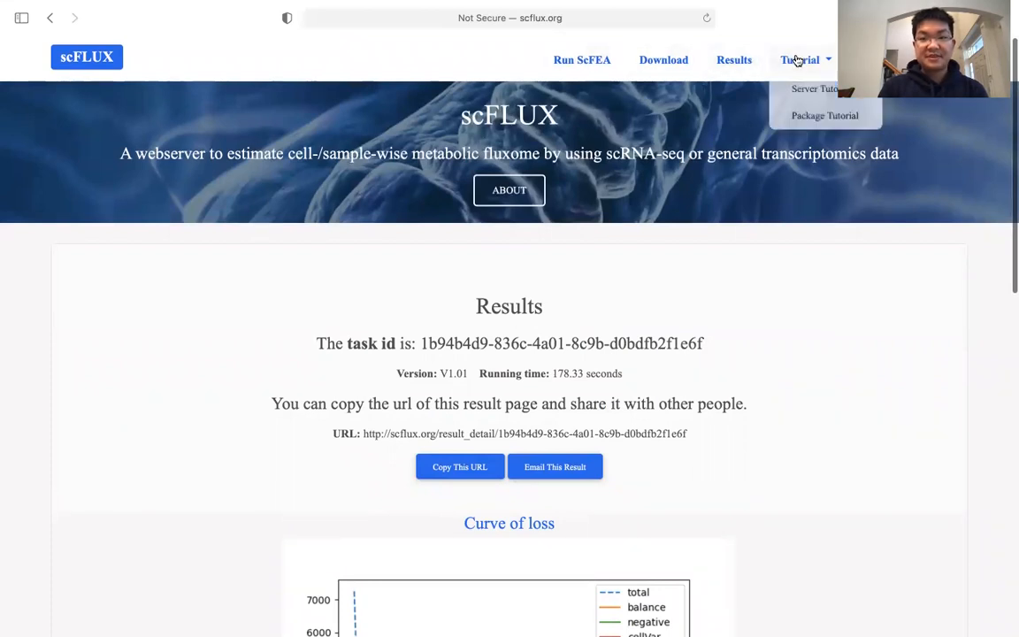
{"action": "left_click", "coordinate": [793, 116]}
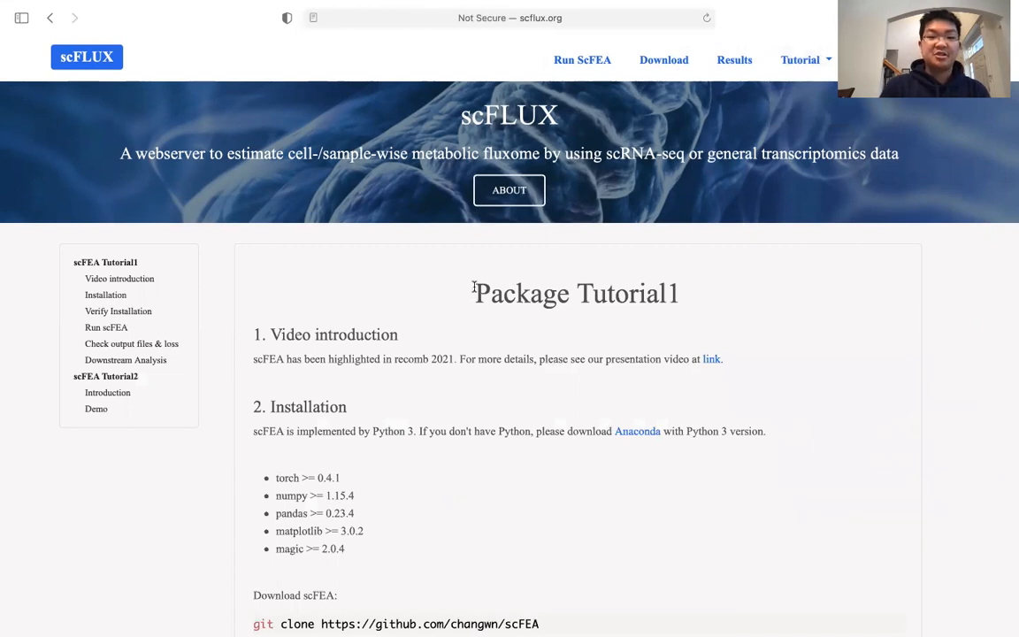
{"action": "scroll", "coordinate": [474, 288], "scroll_direction": "down", "scroll_amount": 2}
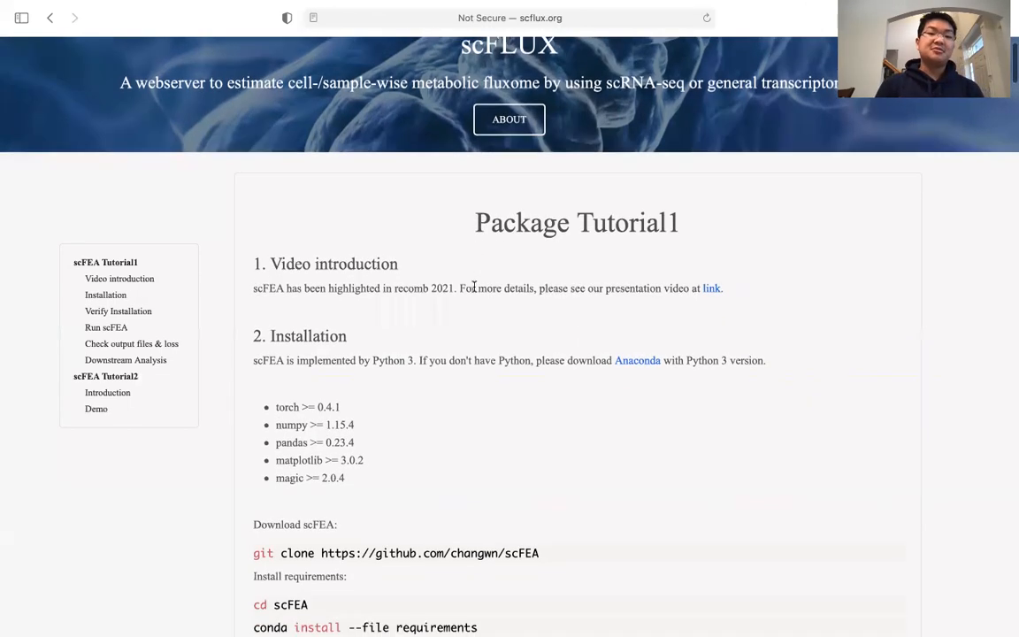
{"action": "scroll", "coordinate": [474, 287], "scroll_direction": "down", "scroll_amount": 2}
{"action": "scroll", "coordinate": [474, 288], "scroll_direction": "down", "scroll_amount": 4}
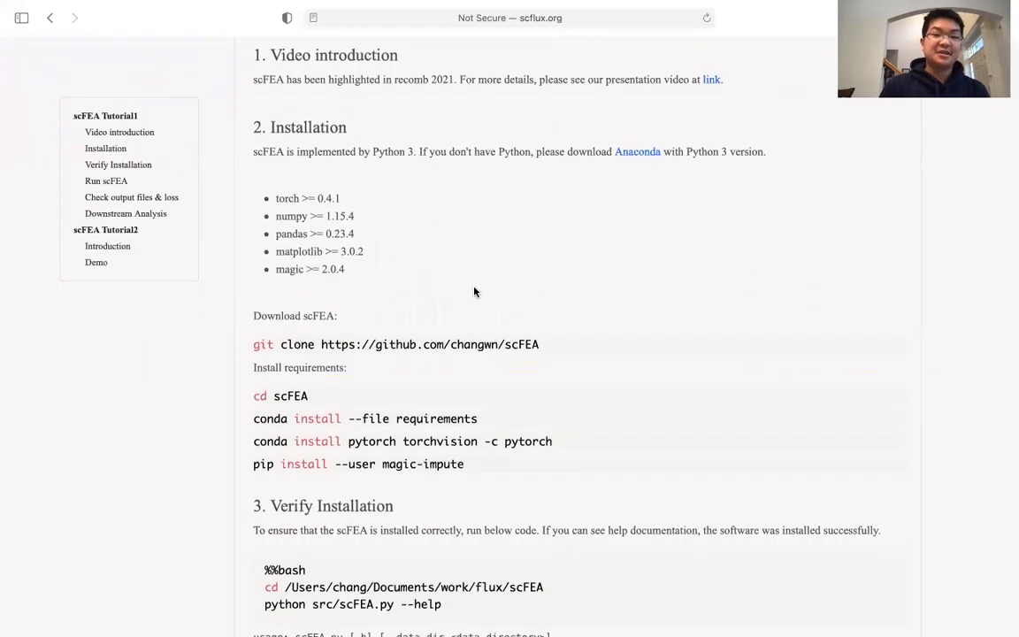
{"action": "scroll", "coordinate": [253, 311], "scroll_direction": "up", "scroll_amount": 7}
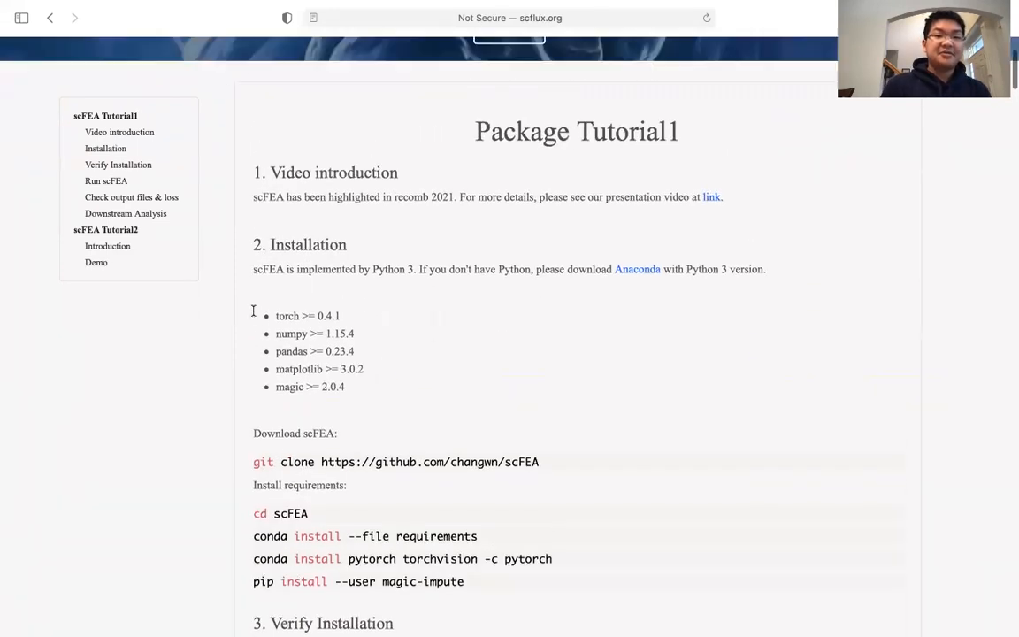